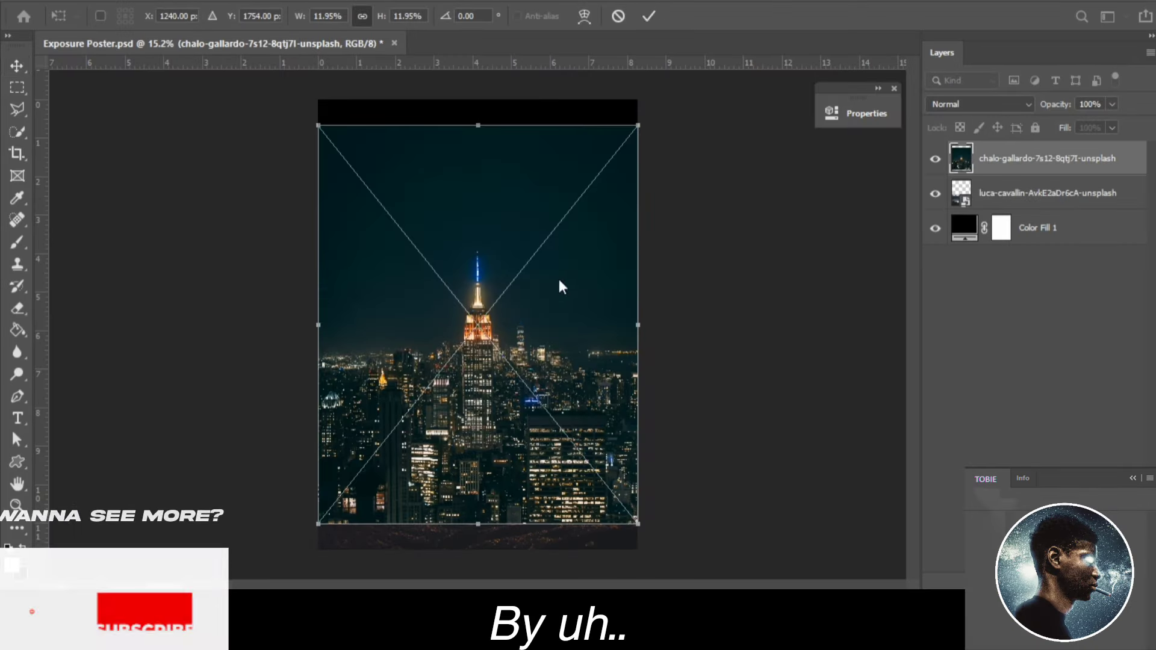
Commit the skyline photo's new size and shift it further down the poster.
{"action": "key", "text": "Return"}
{"action": "left_click_drag", "start_coordinate": [560, 288], "coordinate": [551, 302]}
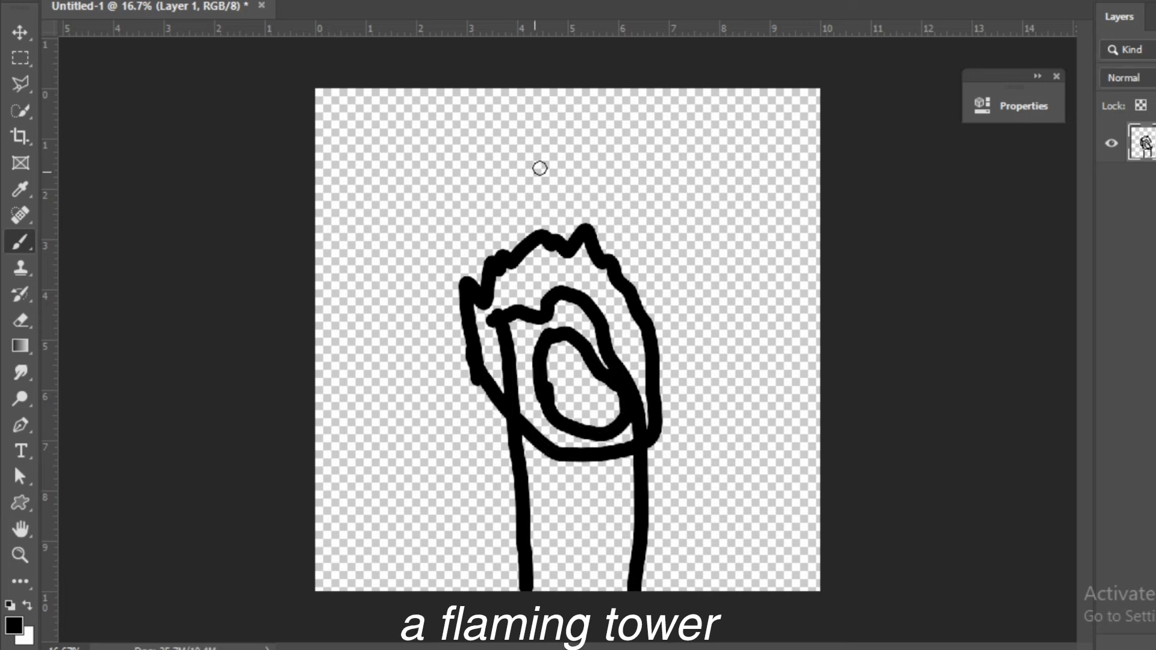
Brush flower marks above the tower sketch and a moon circle at its top-left.
{"action": "left_click_drag", "start_coordinate": [505, 197], "coordinate": [503, 213]}
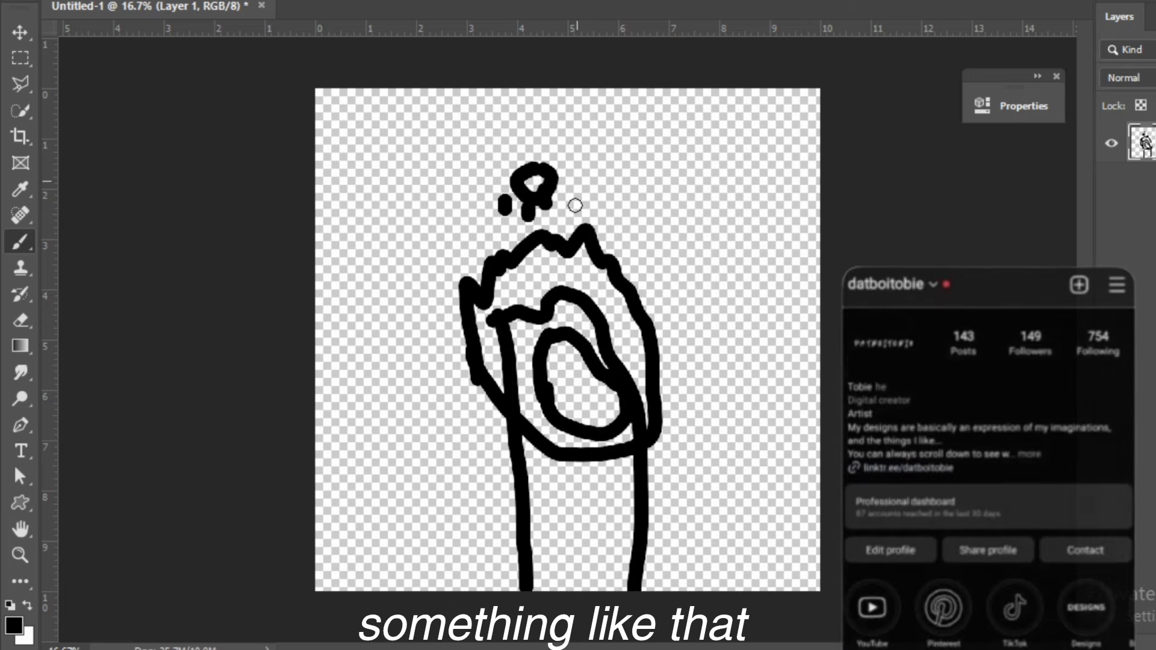
{"action": "left_click_drag", "start_coordinate": [583, 179], "coordinate": [586, 204]}
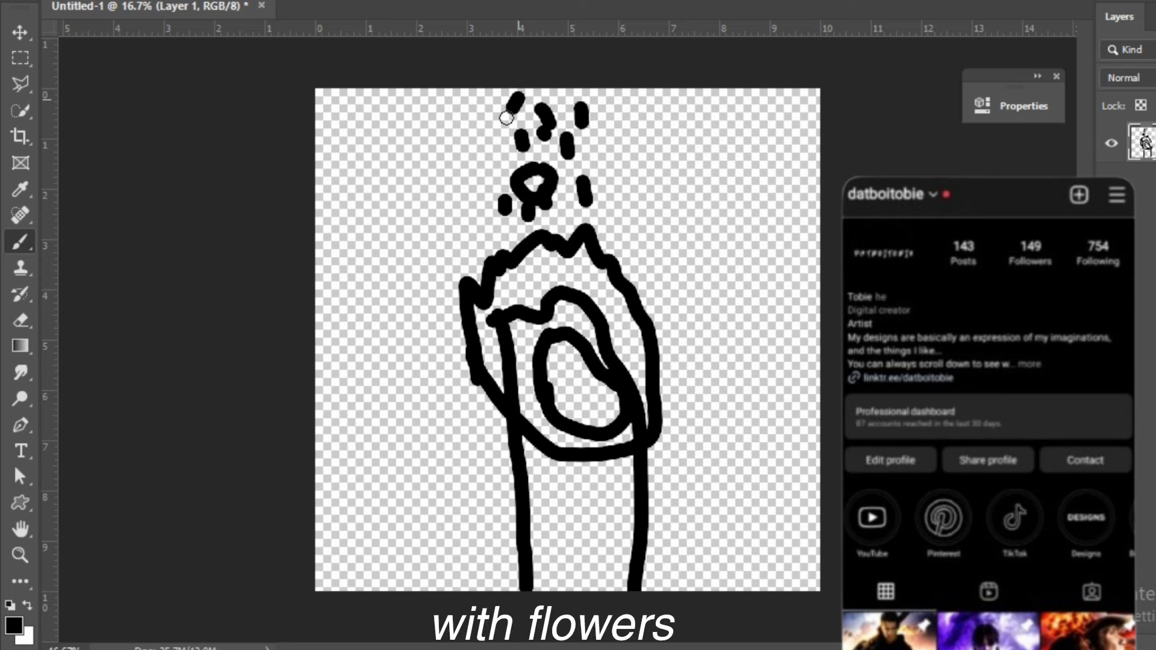
{"action": "left_click_drag", "start_coordinate": [391, 137], "coordinate": [352, 181]}
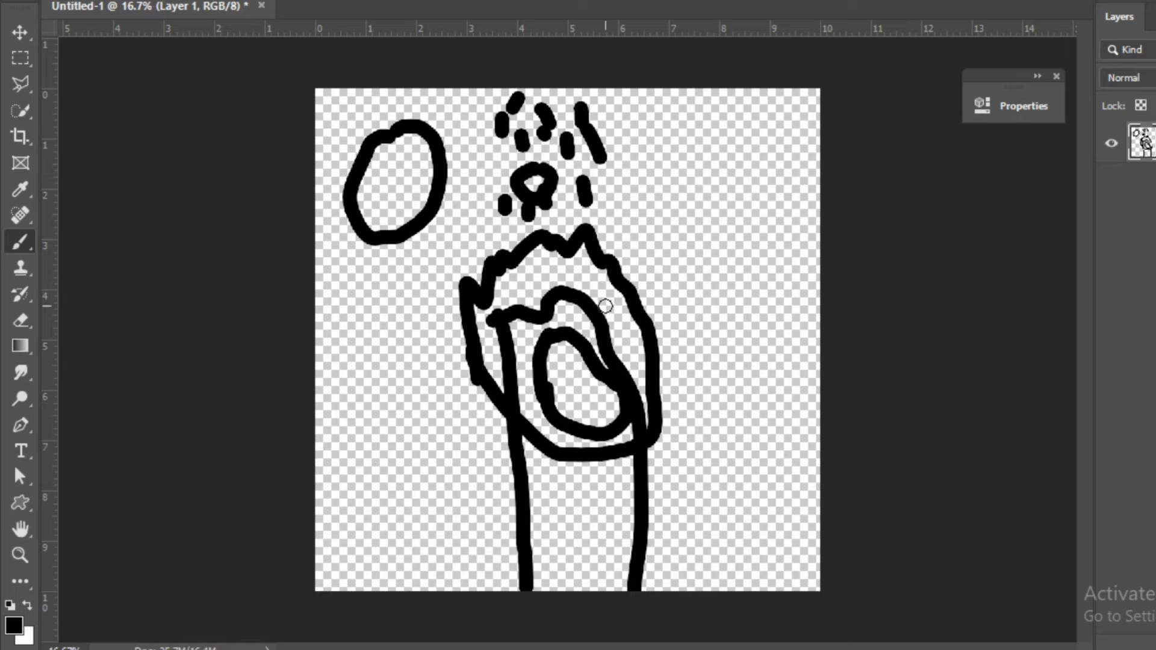
{"action": "left_click_drag", "start_coordinate": [733, 130], "coordinate": [773, 203]}
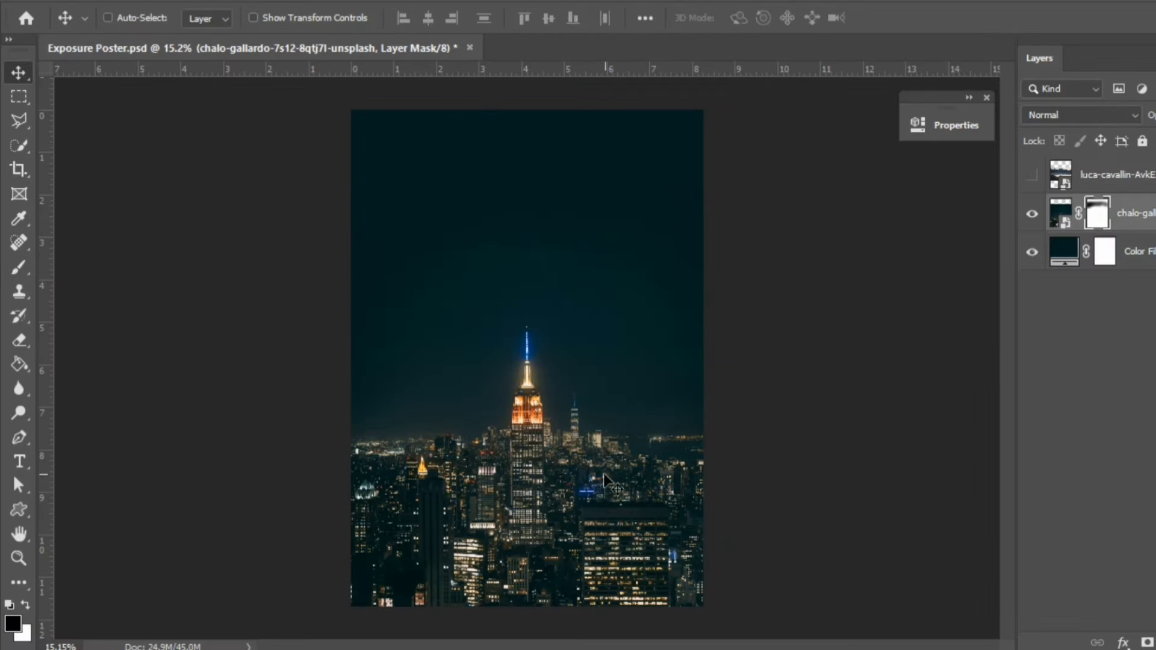
Scale the fire image over the building top, clip it to the skyline, and hide it.
{"action": "key", "text": "Return"}
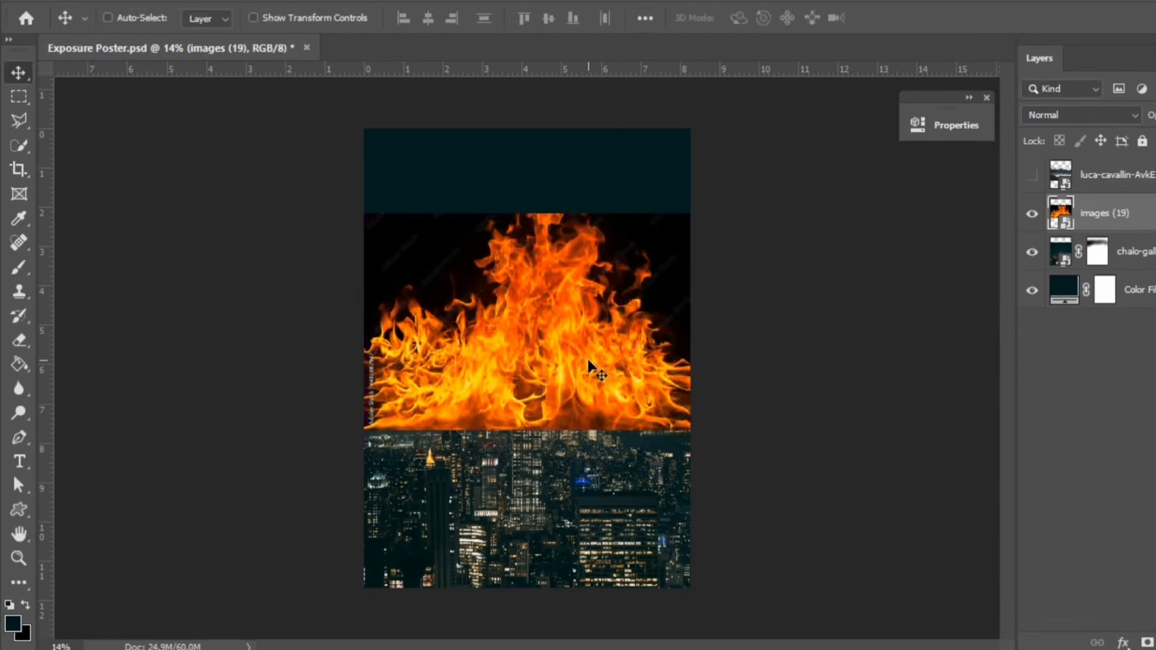
{"action": "key", "text": "ctrl+t"}
{"action": "left_click_drag", "start_coordinate": [589, 367], "coordinate": [521, 384]}
{"action": "scroll", "coordinate": [556, 321], "scroll_direction": "up", "scroll_amount": 3}
{"action": "scroll", "coordinate": [556, 321], "scroll_direction": "up", "scroll_amount": 3}
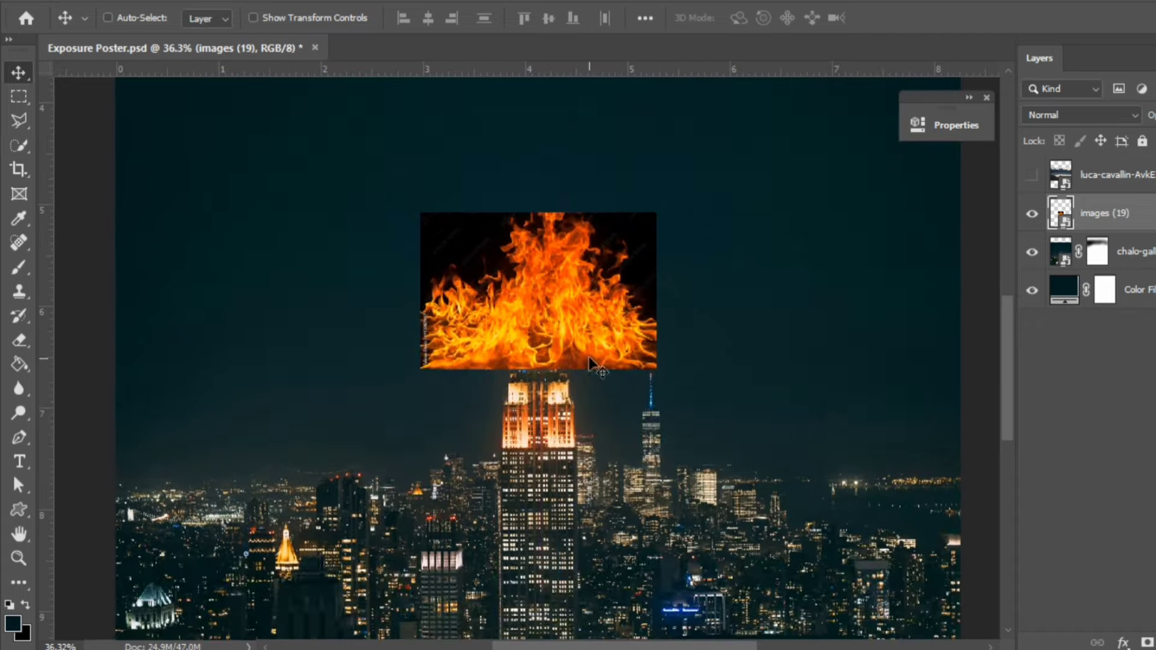
{"action": "scroll", "coordinate": [556, 321], "scroll_direction": "up", "scroll_amount": 3}
{"action": "left_click_drag", "start_coordinate": [656, 374], "coordinate": [731, 273]}
{"action": "left_click", "coordinate": [715, 17]}
{"action": "key", "text": "ctrl+alt+g"}
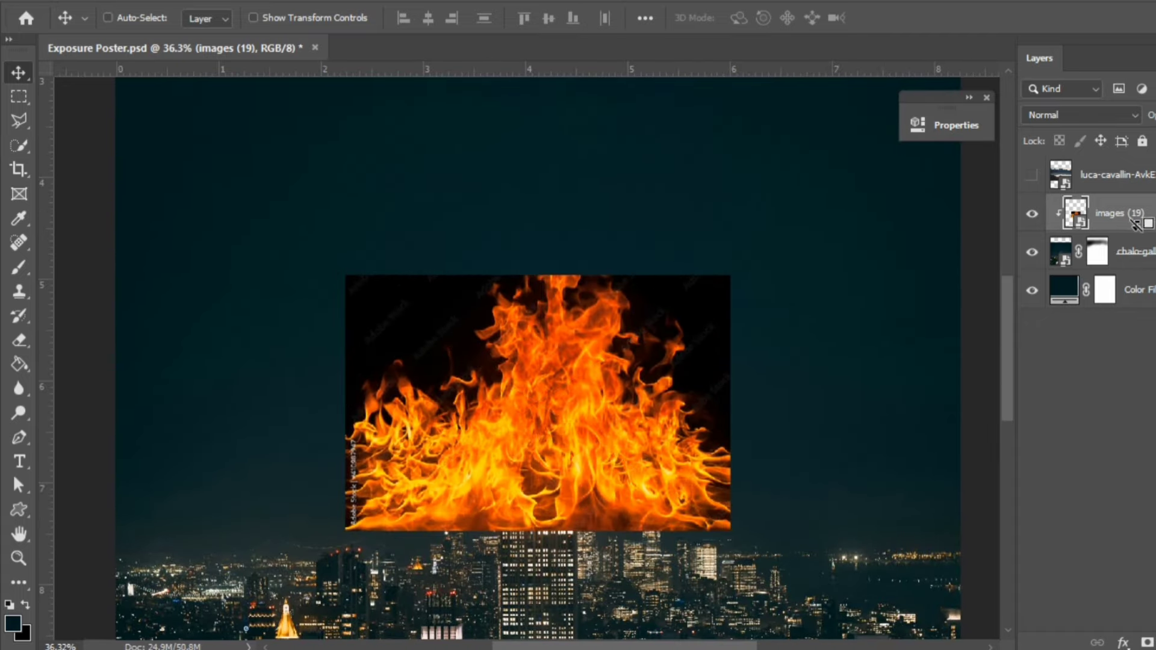
{"action": "left_click", "coordinate": [1032, 213]}
{"action": "scroll", "coordinate": [783, 400], "scroll_direction": "up", "scroll_amount": 2}
Duplicate the skyline photo layer and delete the copy's layer mask.
{"action": "left_click", "coordinate": [1119, 252]}
{"action": "key", "text": "ctrl+j"}
{"action": "right_click", "coordinate": [1120, 252]}
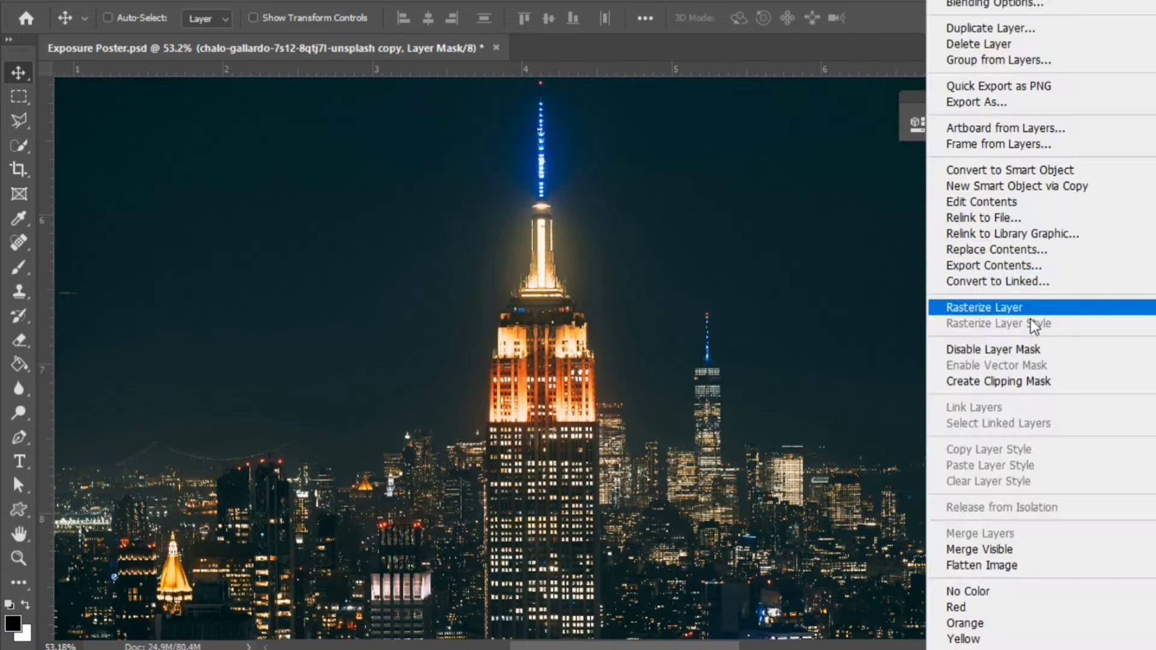
{"action": "left_click", "coordinate": [1029, 309]}
{"action": "scroll", "coordinate": [738, 297], "scroll_direction": "down", "scroll_amount": 2}
With the Pen in Path mode, trace the building's left side and upper ledge to the spire base.
{"action": "left_click", "coordinate": [137, 17]}
{"action": "left_click", "coordinate": [127, 38]}
{"action": "scroll", "coordinate": [479, 331], "scroll_direction": "up", "scroll_amount": 2}
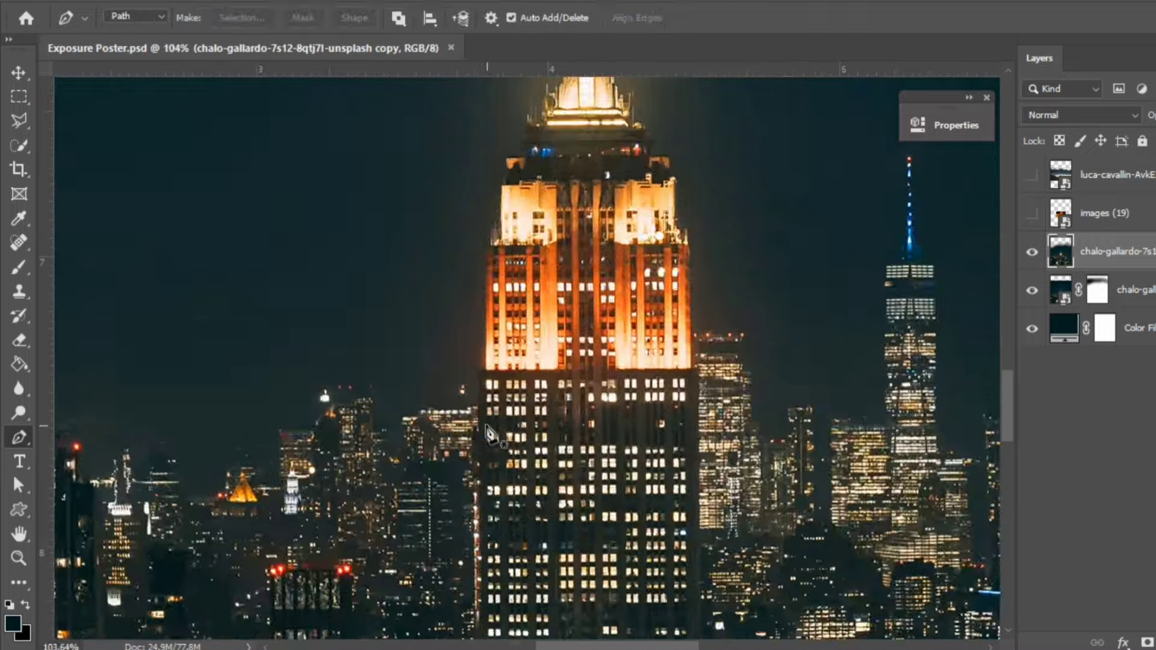
{"action": "scroll", "coordinate": [479, 331], "scroll_direction": "up", "scroll_amount": 2}
{"action": "left_click", "coordinate": [490, 313]}
{"action": "scroll", "coordinate": [492, 323], "scroll_direction": "up", "scroll_amount": 4}
{"action": "left_click", "coordinate": [490, 288]}
{"action": "left_click", "coordinate": [503, 245]}
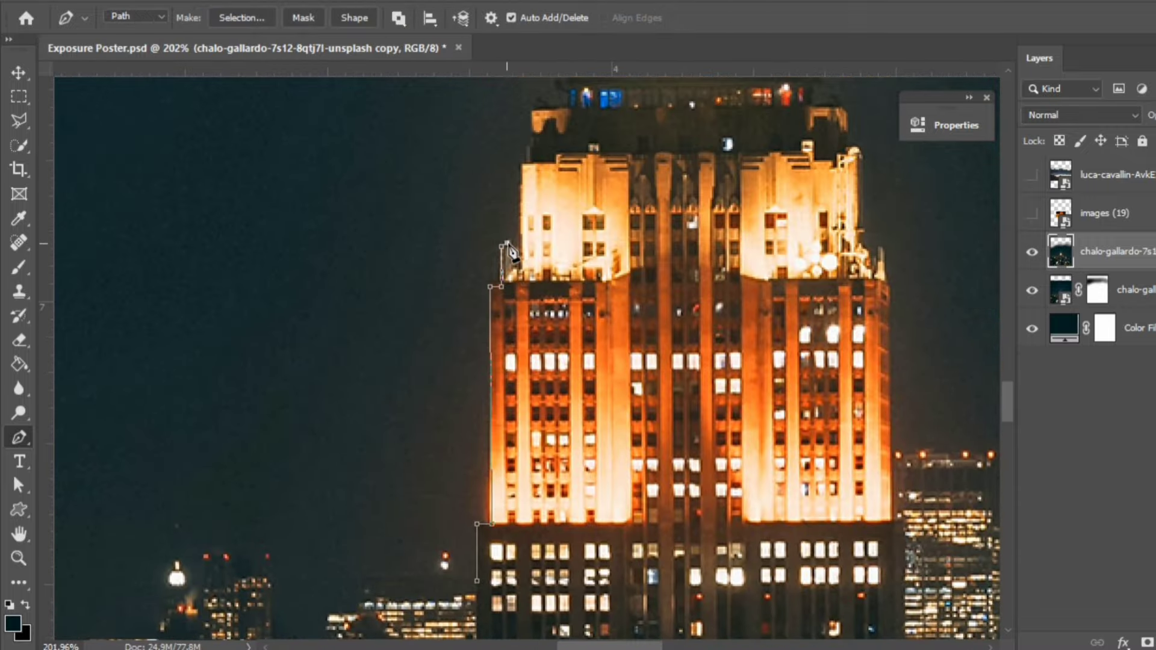
{"action": "scroll", "coordinate": [510, 240], "scroll_direction": "up", "scroll_amount": 3}
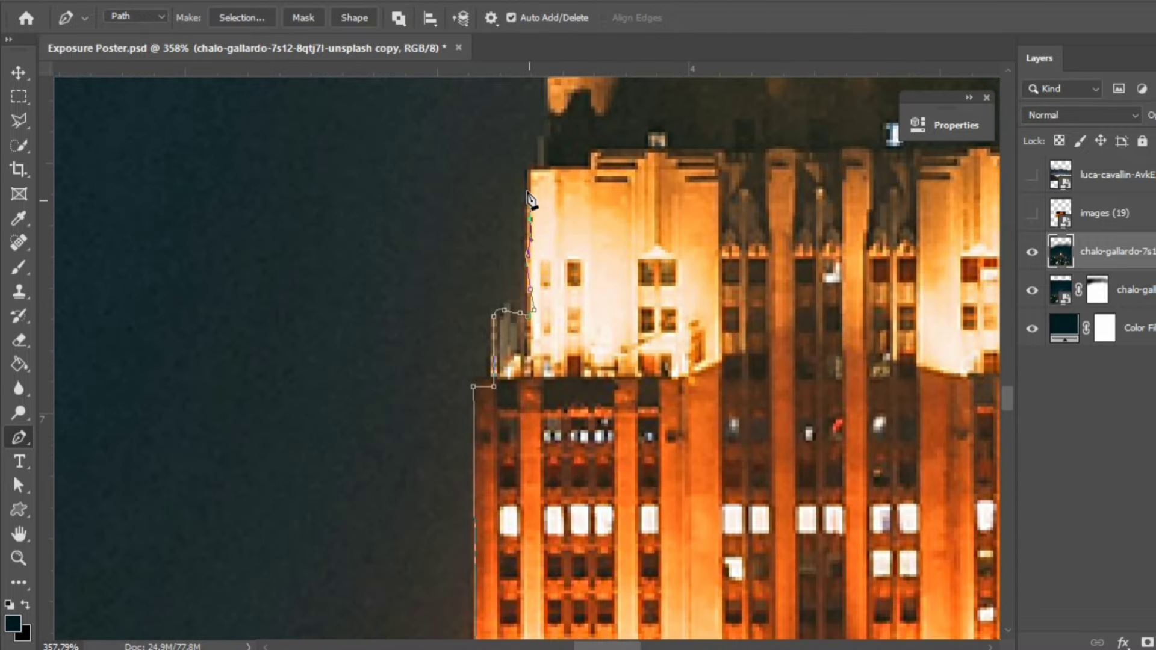
{"action": "left_click", "coordinate": [530, 168]}
{"action": "scroll", "coordinate": [542, 226], "scroll_direction": "up", "scroll_amount": 2}
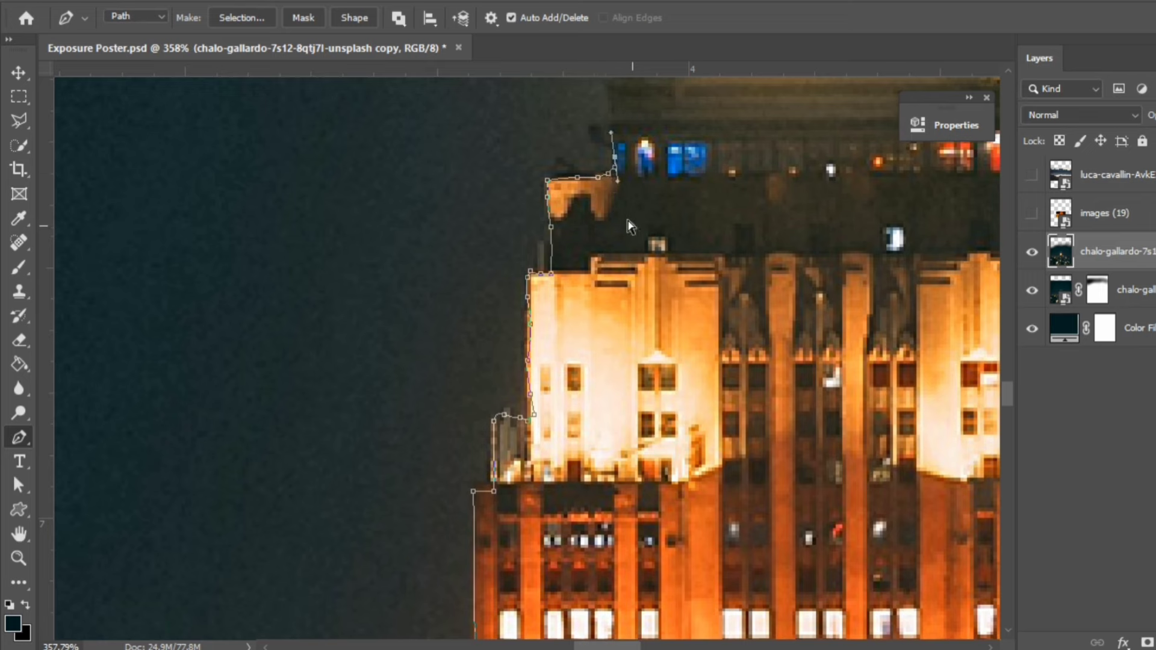
{"action": "scroll", "coordinate": [614, 180], "scroll_direction": "up", "scroll_amount": 3}
{"action": "left_click", "coordinate": [630, 126]}
{"action": "left_click", "coordinate": [647, 207]}
{"action": "left_click", "coordinate": [670, 145]}
{"action": "left_click", "coordinate": [674, 204]}
{"action": "scroll", "coordinate": [717, 316], "scroll_direction": "up", "scroll_amount": 3}
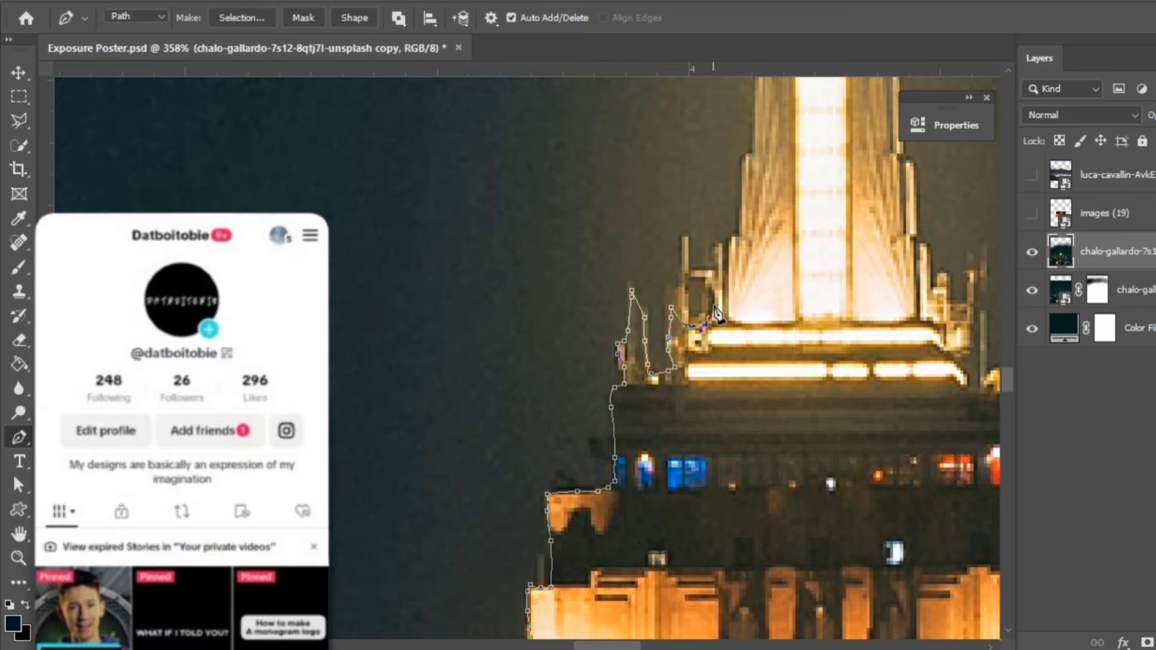
{"action": "scroll", "coordinate": [742, 168], "scroll_direction": "up", "scroll_amount": 4}
{"action": "scroll", "coordinate": [633, 271], "scroll_direction": "right", "scroll_amount": 3}
Continue the path up the spire's left side and antenna to the antenna tip.
{"action": "left_click", "coordinate": [605, 339]}
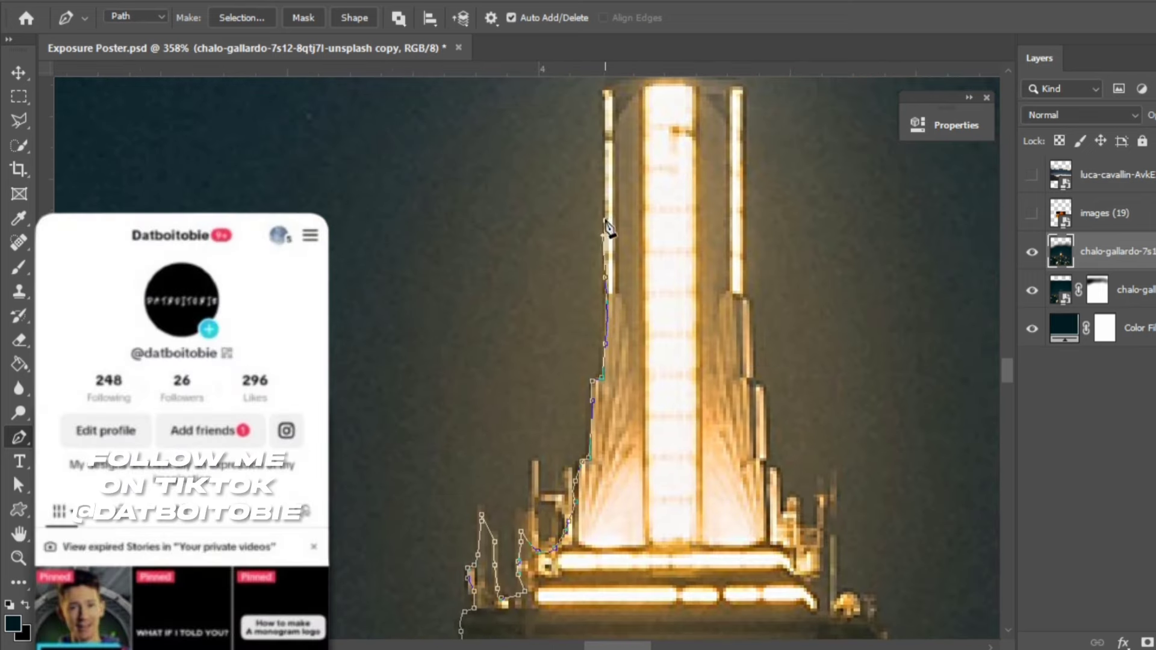
{"action": "scroll", "coordinate": [620, 264], "scroll_direction": "up", "scroll_amount": 4}
{"action": "left_click", "coordinate": [603, 301]}
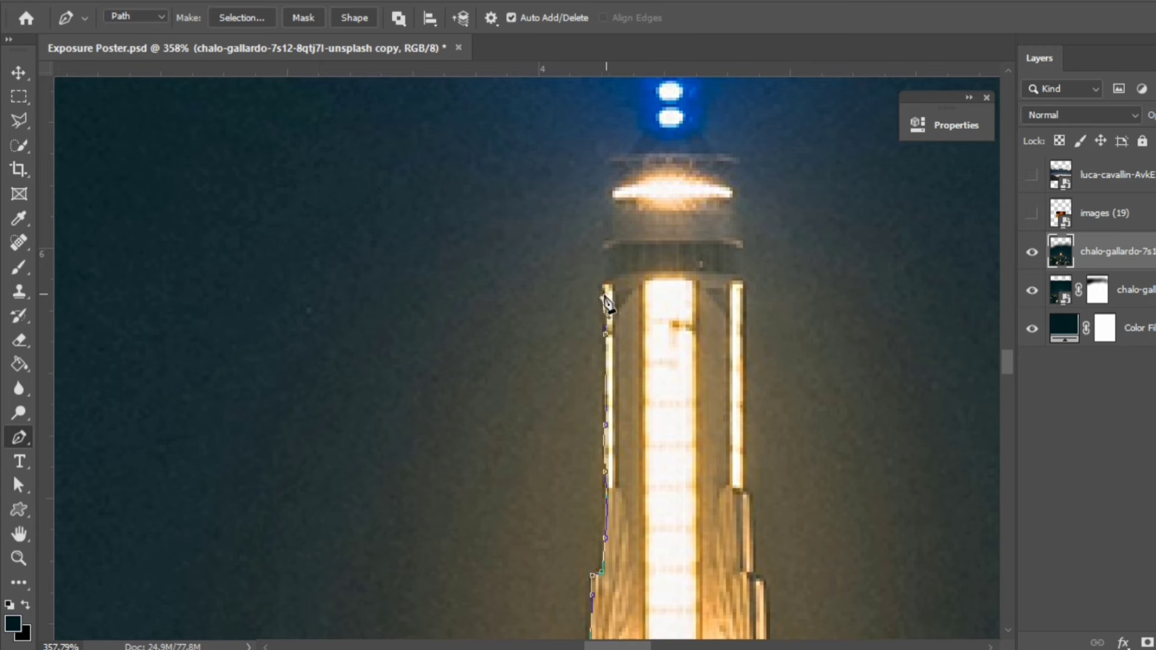
{"action": "scroll", "coordinate": [613, 226], "scroll_direction": "up", "scroll_amount": 2}
{"action": "left_click", "coordinate": [613, 313]}
{"action": "left_click", "coordinate": [611, 277]}
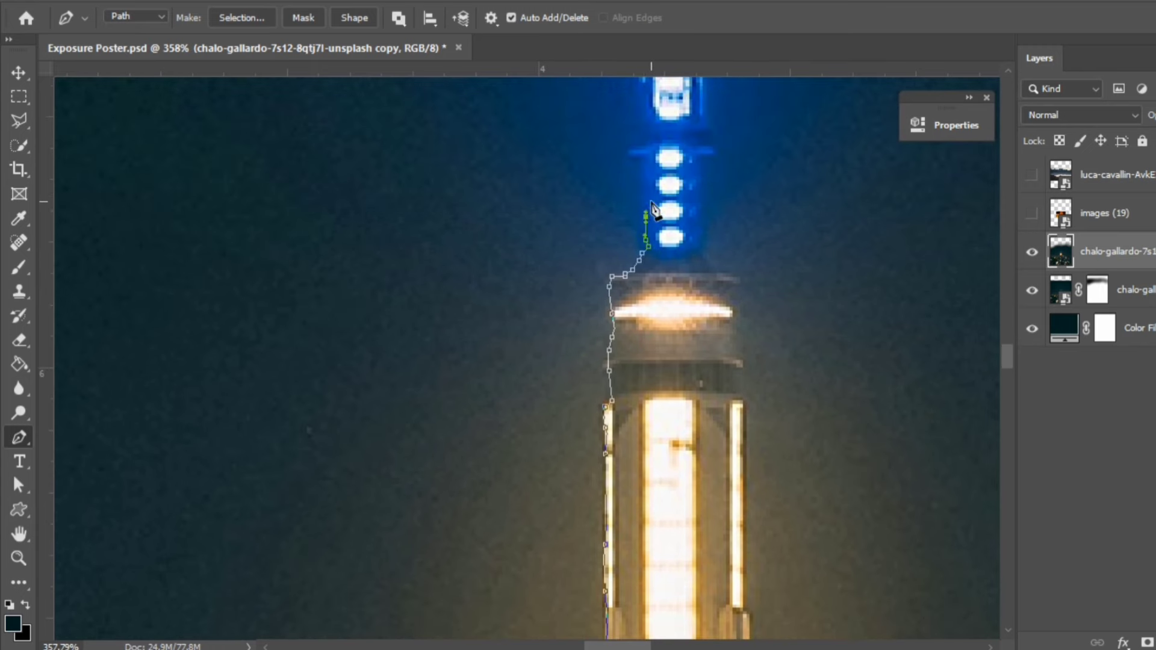
{"action": "scroll", "coordinate": [654, 209], "scroll_direction": "up", "scroll_amount": 2}
{"action": "left_click", "coordinate": [646, 181]}
{"action": "scroll", "coordinate": [645, 181], "scroll_direction": "up", "scroll_amount": 3}
{"action": "left_click", "coordinate": [646, 196]}
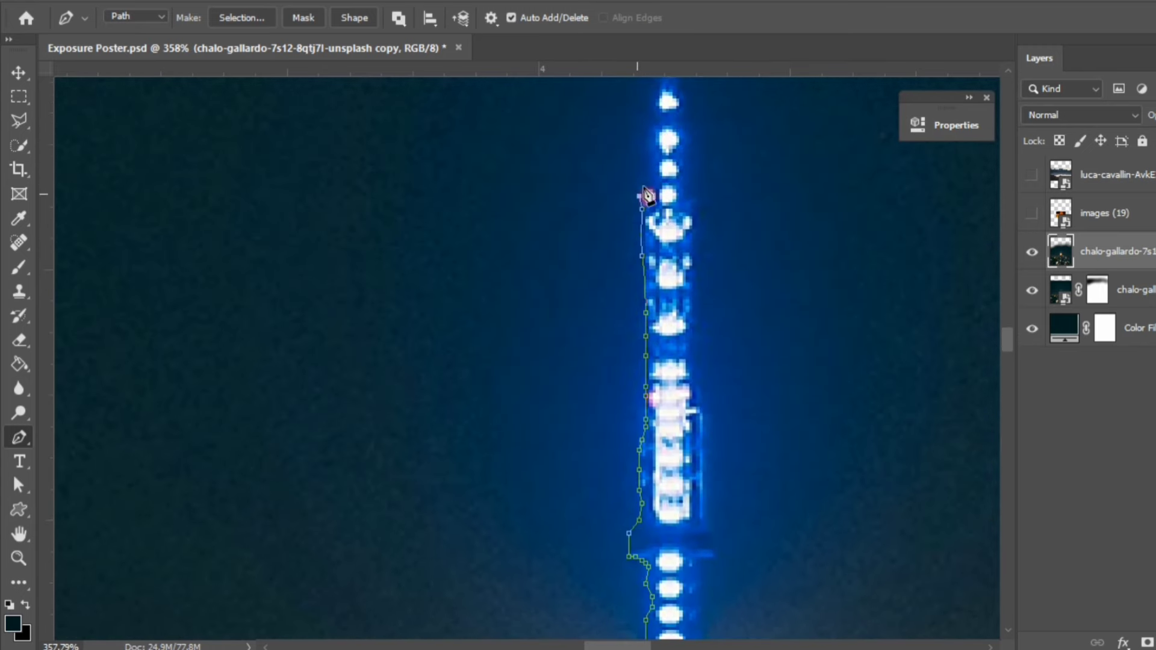
{"action": "scroll", "coordinate": [647, 196], "scroll_direction": "up", "scroll_amount": 3}
{"action": "left_click", "coordinate": [648, 264]}
{"action": "scroll", "coordinate": [648, 264], "scroll_direction": "up", "scroll_amount": 2}
{"action": "left_click", "coordinate": [645, 232]}
{"action": "scroll", "coordinate": [645, 232], "scroll_direction": "up", "scroll_amount": 1}
{"action": "left_click", "coordinate": [656, 211]}
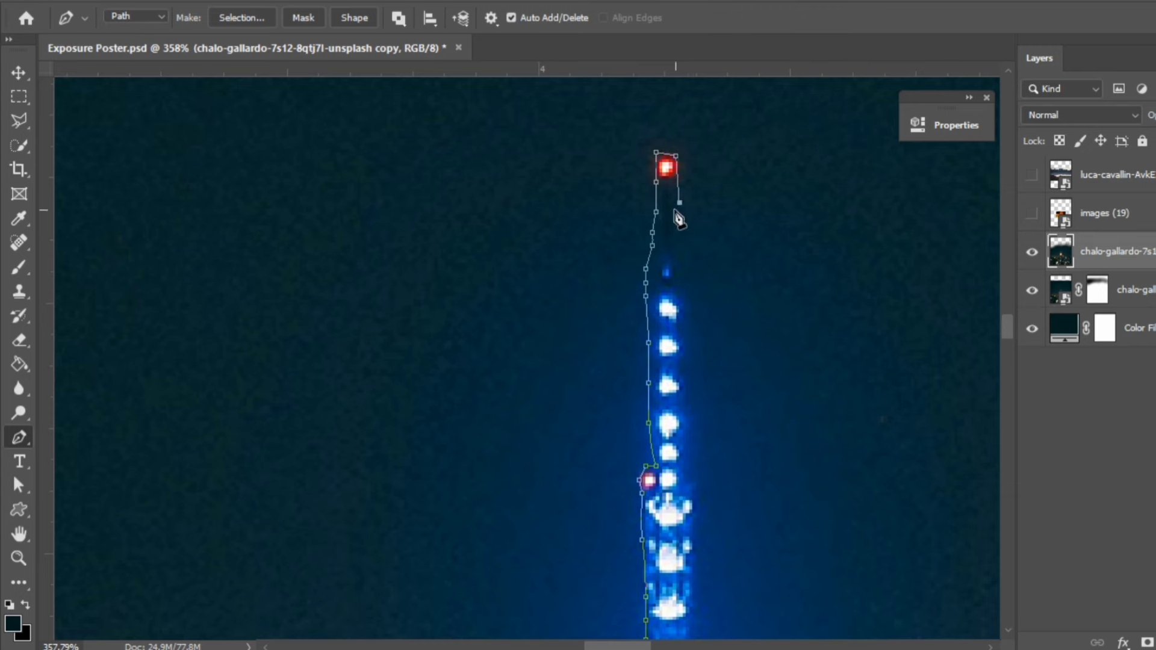
Trace the path down the antenna's and spire's right side to the right ledge.
{"action": "left_click", "coordinate": [688, 378]}
{"action": "scroll", "coordinate": [702, 477], "scroll_direction": "down", "scroll_amount": 1}
{"action": "scroll", "coordinate": [701, 478], "scroll_direction": "down", "scroll_amount": 2}
{"action": "left_click", "coordinate": [702, 471]}
{"action": "scroll", "coordinate": [701, 470], "scroll_direction": "down", "scroll_amount": 3}
{"action": "left_click", "coordinate": [705, 366]}
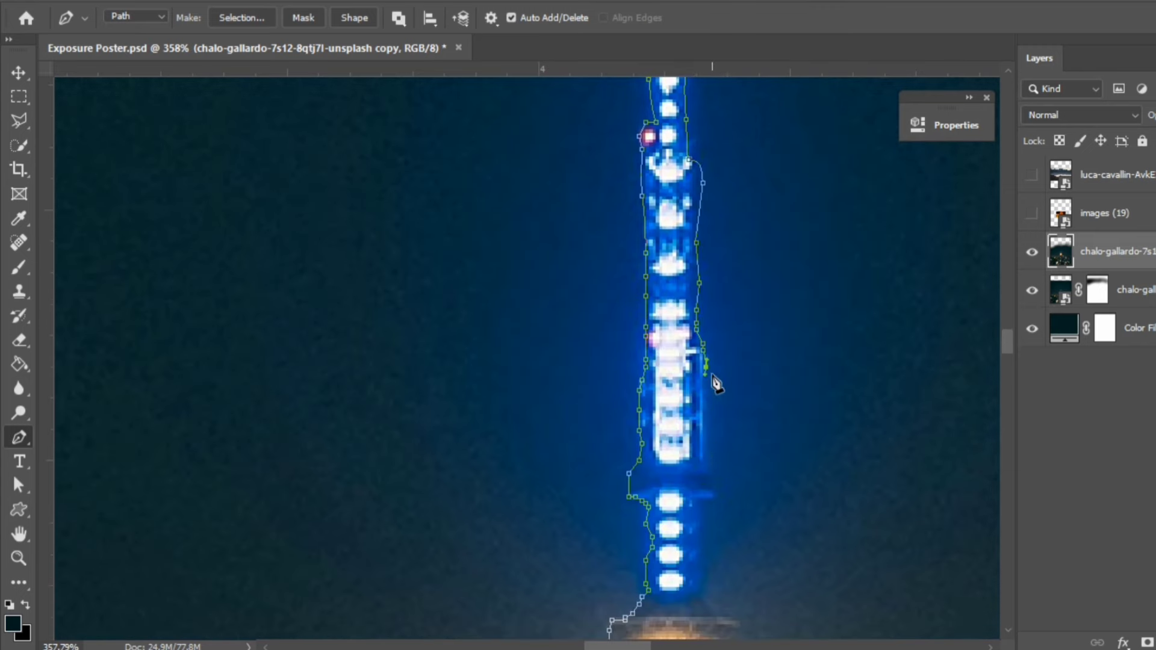
{"action": "scroll", "coordinate": [700, 551], "scroll_direction": "down", "scroll_amount": 1}
{"action": "left_click", "coordinate": [696, 519]}
{"action": "scroll", "coordinate": [738, 558], "scroll_direction": "down", "scroll_amount": 2}
{"action": "left_click", "coordinate": [732, 412]}
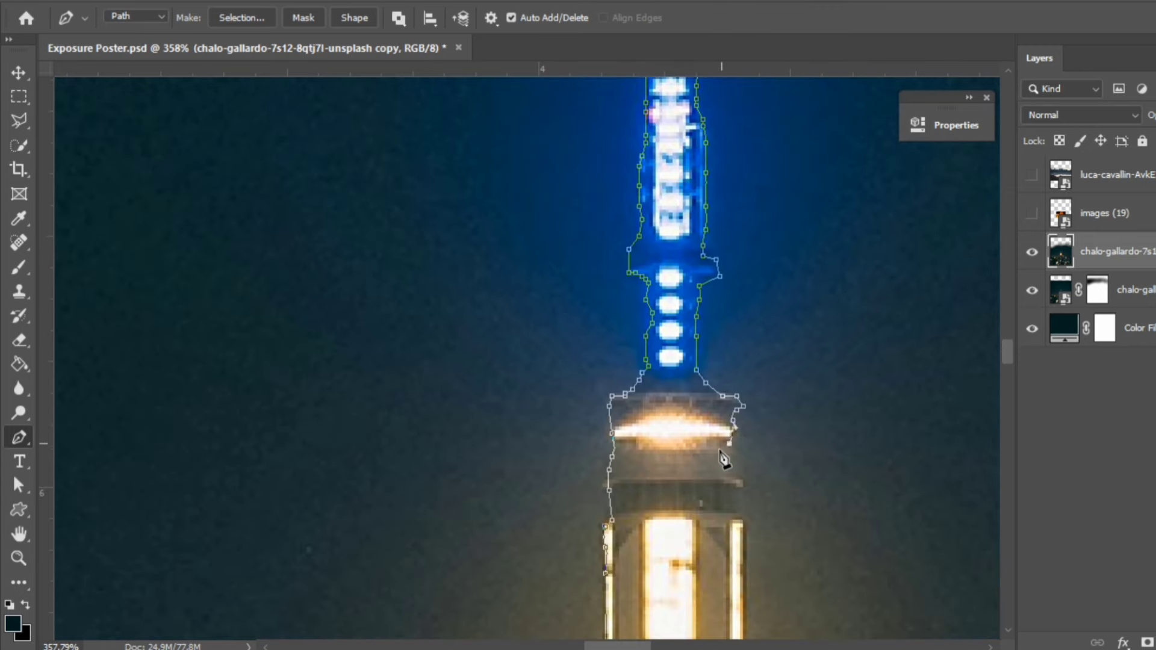
{"action": "left_click", "coordinate": [720, 452]}
{"action": "left_click", "coordinate": [739, 479]}
{"action": "scroll", "coordinate": [745, 479], "scroll_direction": "down", "scroll_amount": 1}
{"action": "scroll", "coordinate": [744, 488], "scroll_direction": "down", "scroll_amount": 2}
{"action": "left_click", "coordinate": [744, 438]}
{"action": "scroll", "coordinate": [744, 439], "scroll_direction": "down", "scroll_amount": 1}
{"action": "left_click", "coordinate": [743, 387]}
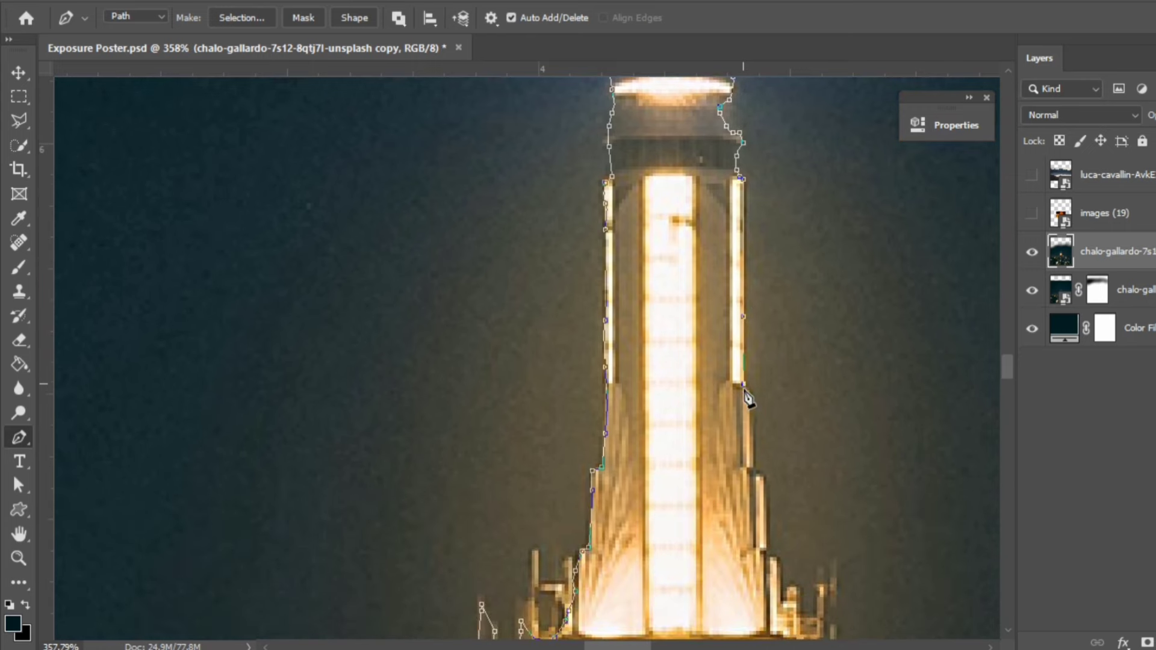
{"action": "scroll", "coordinate": [768, 528], "scroll_direction": "down", "scroll_amount": 2}
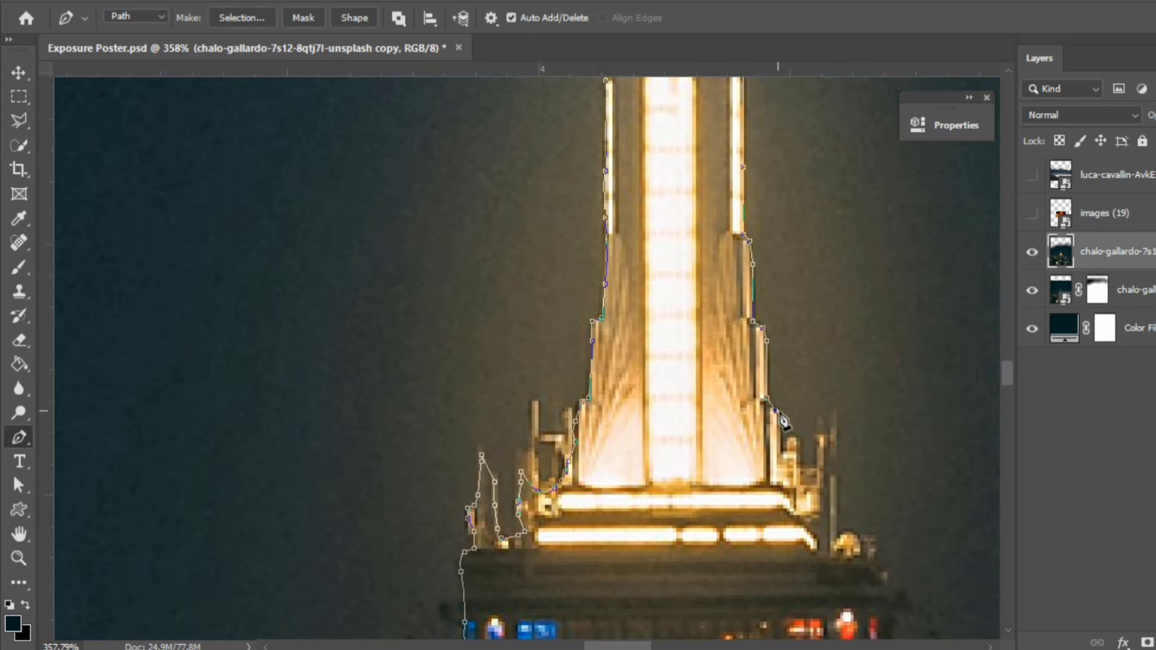
{"action": "left_click", "coordinate": [854, 535]}
{"action": "scroll", "coordinate": [867, 542], "scroll_direction": "down", "scroll_amount": 2}
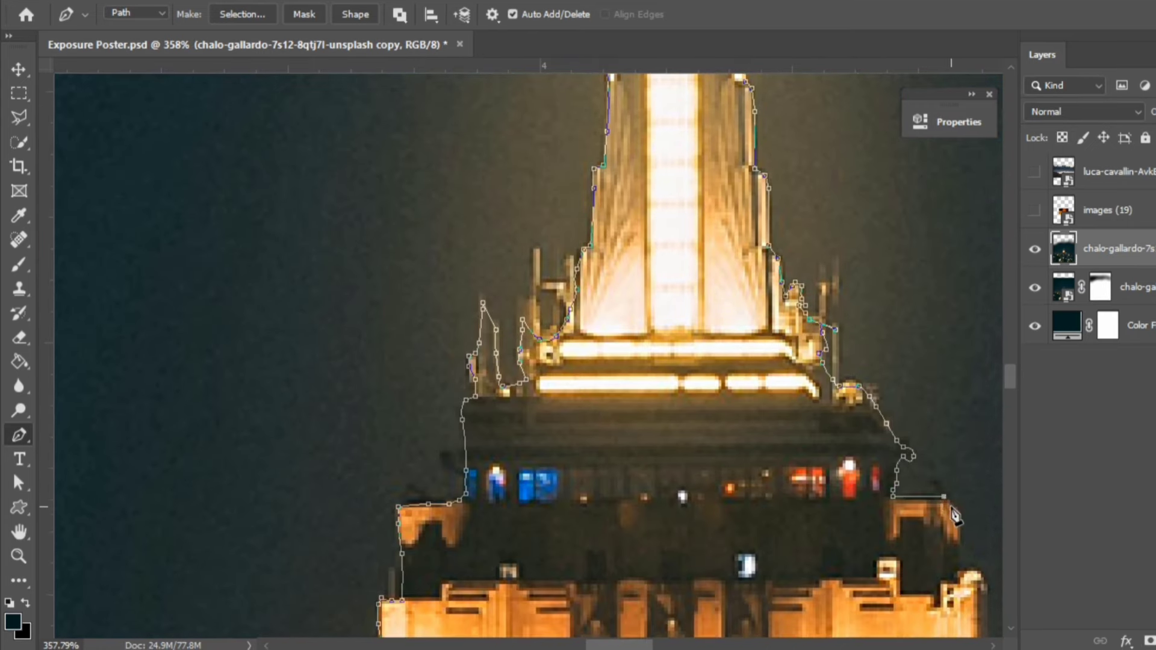
{"action": "scroll", "coordinate": [955, 517], "scroll_direction": "down", "scroll_amount": 1}
{"action": "scroll", "coordinate": [903, 470], "scroll_direction": "down", "scroll_amount": 1}
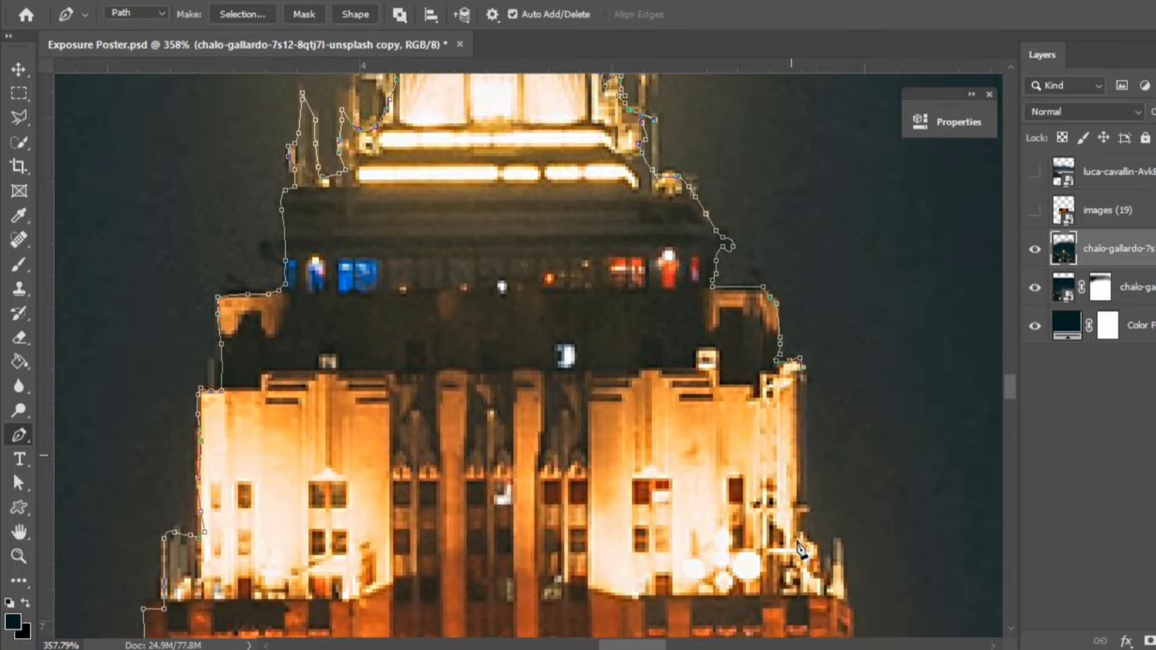
{"action": "scroll", "coordinate": [885, 453], "scroll_direction": "down", "scroll_amount": 2}
{"action": "scroll", "coordinate": [856, 421], "scroll_direction": "down", "scroll_amount": 2}
{"action": "scroll", "coordinate": [856, 422], "scroll_direction": "down", "scroll_amount": 2}
{"action": "scroll", "coordinate": [851, 387], "scroll_direction": "down", "scroll_amount": 2}
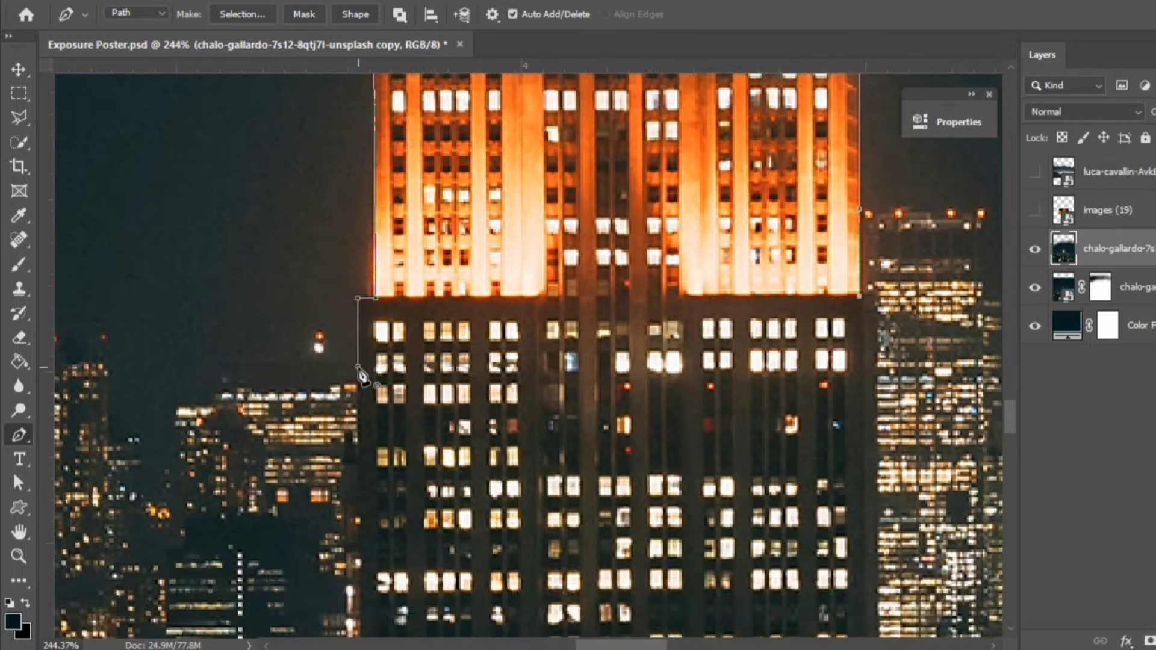
{"action": "scroll", "coordinate": [620, 353], "scroll_direction": "down", "scroll_amount": 3}
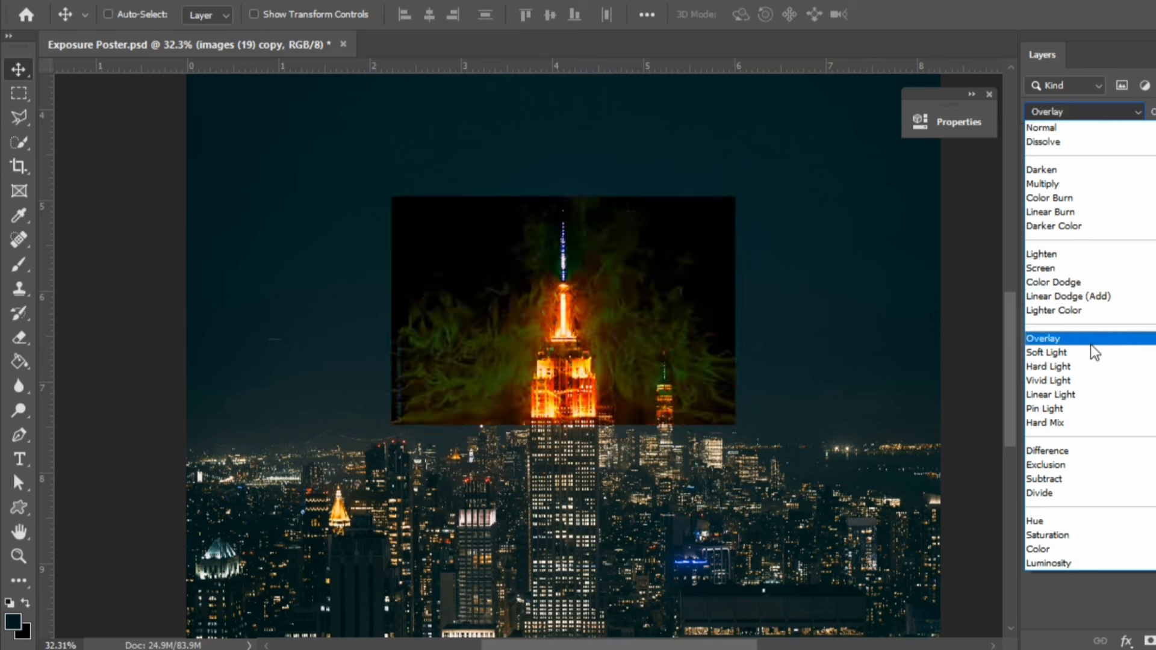
Change the fire copy's blend mode so it blends with the skyline.
{"action": "left_click", "coordinate": [1104, 313]}
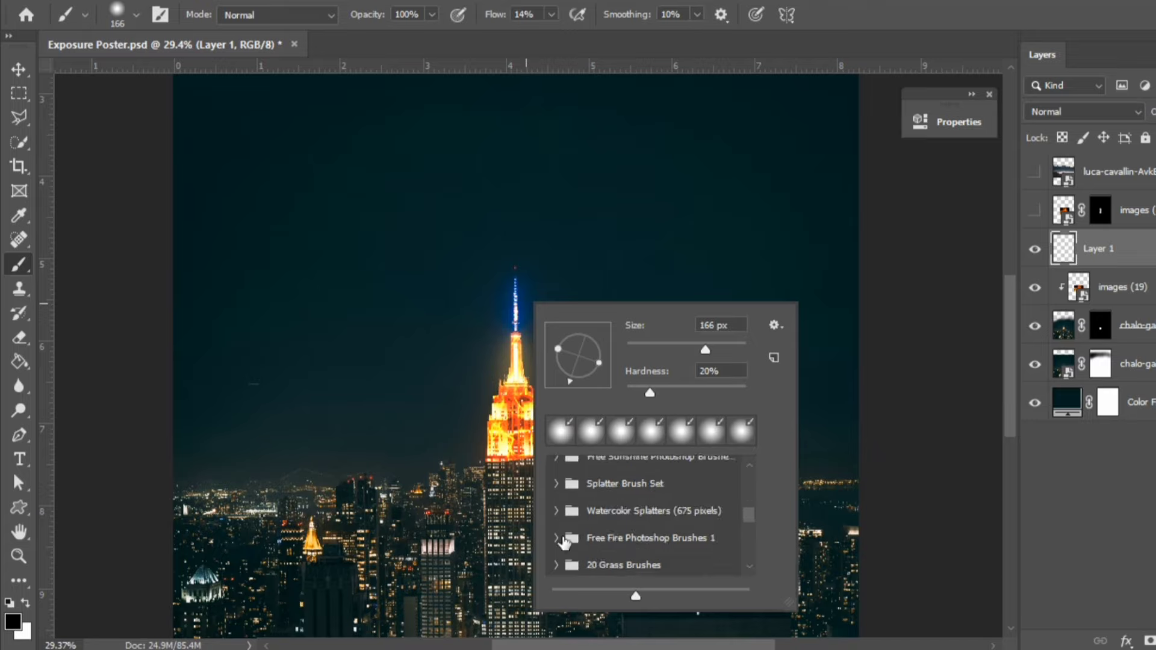
Pick a painting brush from the preset picker and return to the Move tool.
{"action": "left_click", "coordinate": [596, 487]}
{"action": "key", "text": "Return"}
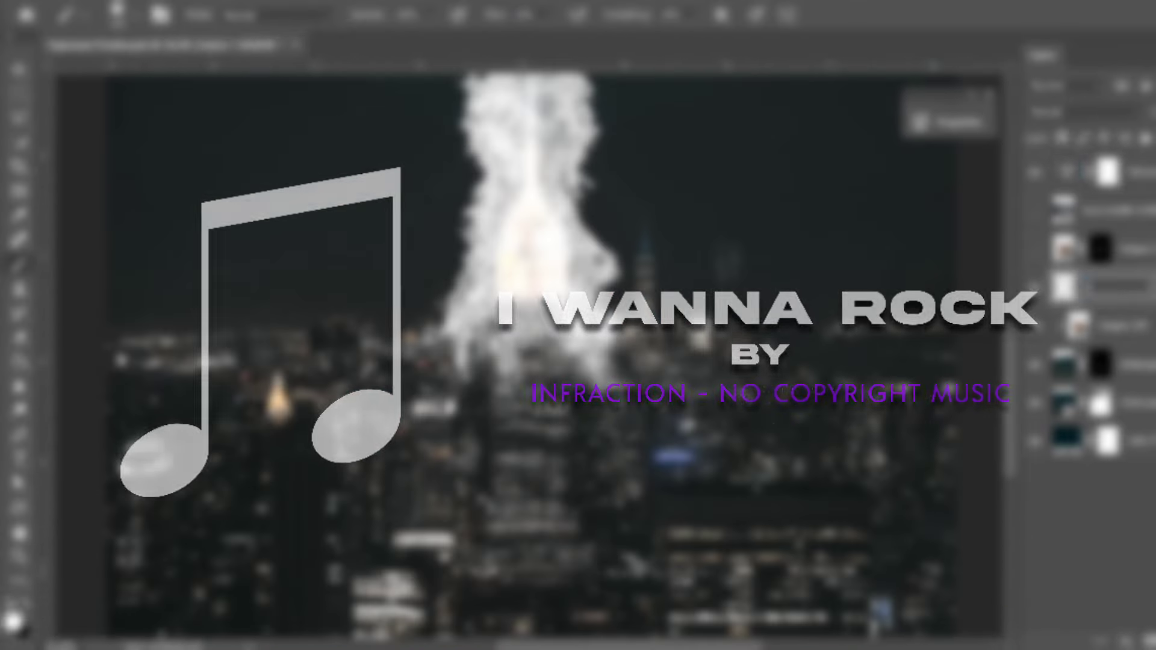
{"action": "scroll", "coordinate": [544, 361], "scroll_direction": "down", "scroll_amount": 5}
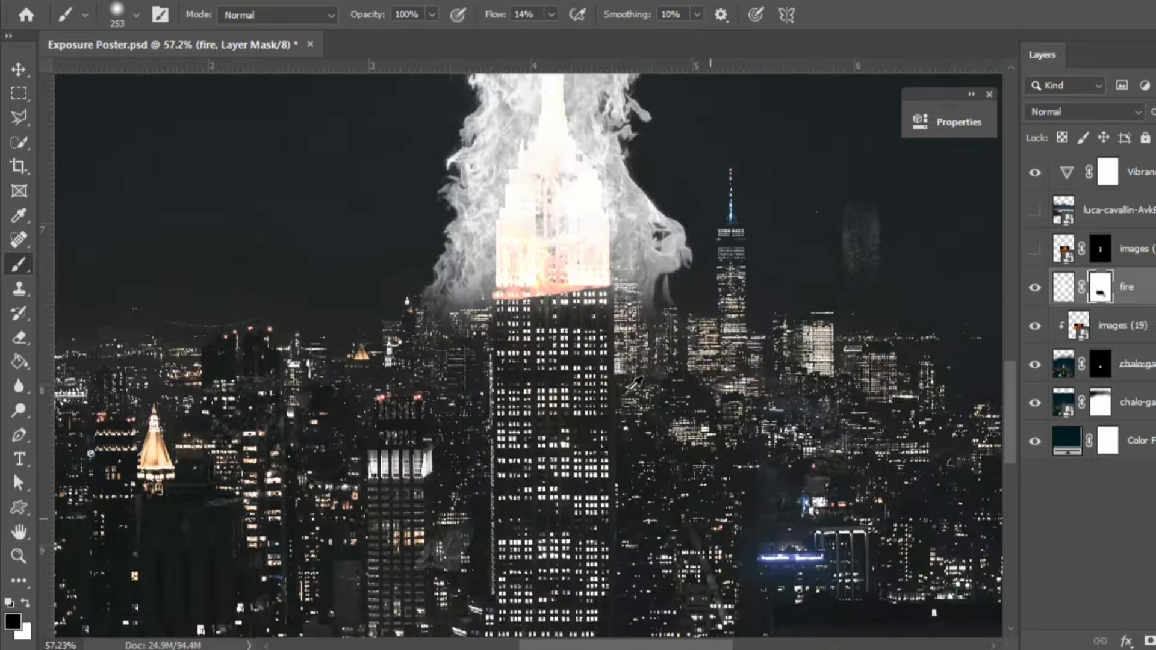
{"action": "key", "text": "v"}
Add a Luminosity Exposure adjustment with an inverted mask, keeping the fire layer on Overlay.
{"action": "left_click", "coordinate": [1152, 640]}
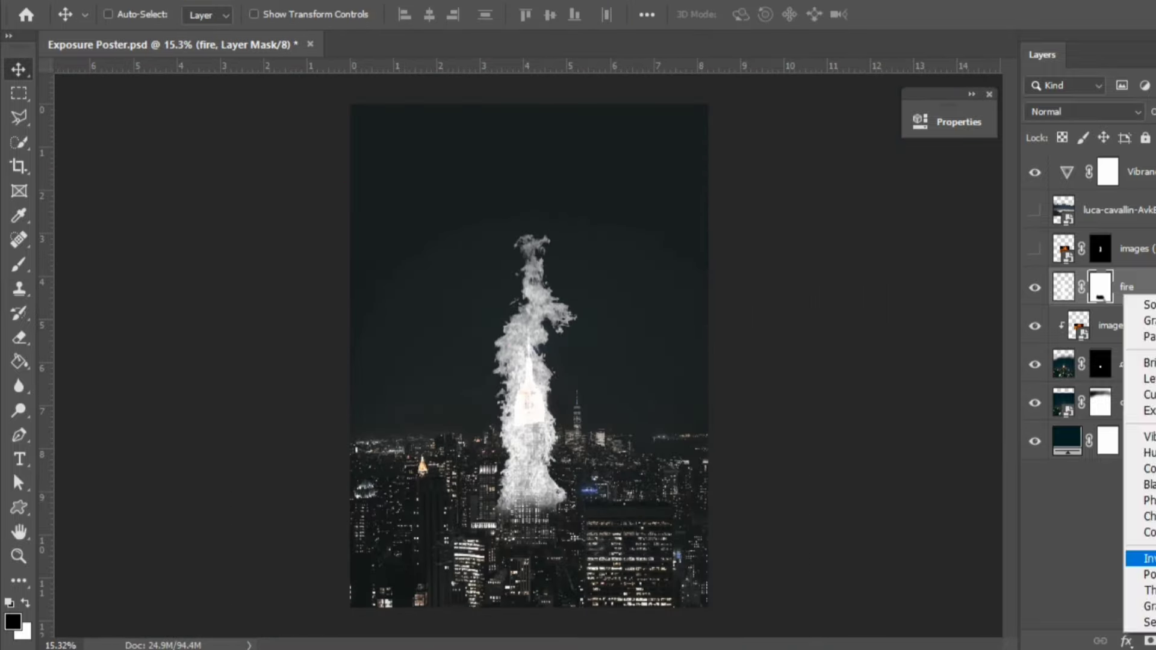
{"action": "left_click", "coordinate": [1140, 554]}
{"action": "key", "text": "alt+shift+y"}
{"action": "key", "text": "ctrl+i"}
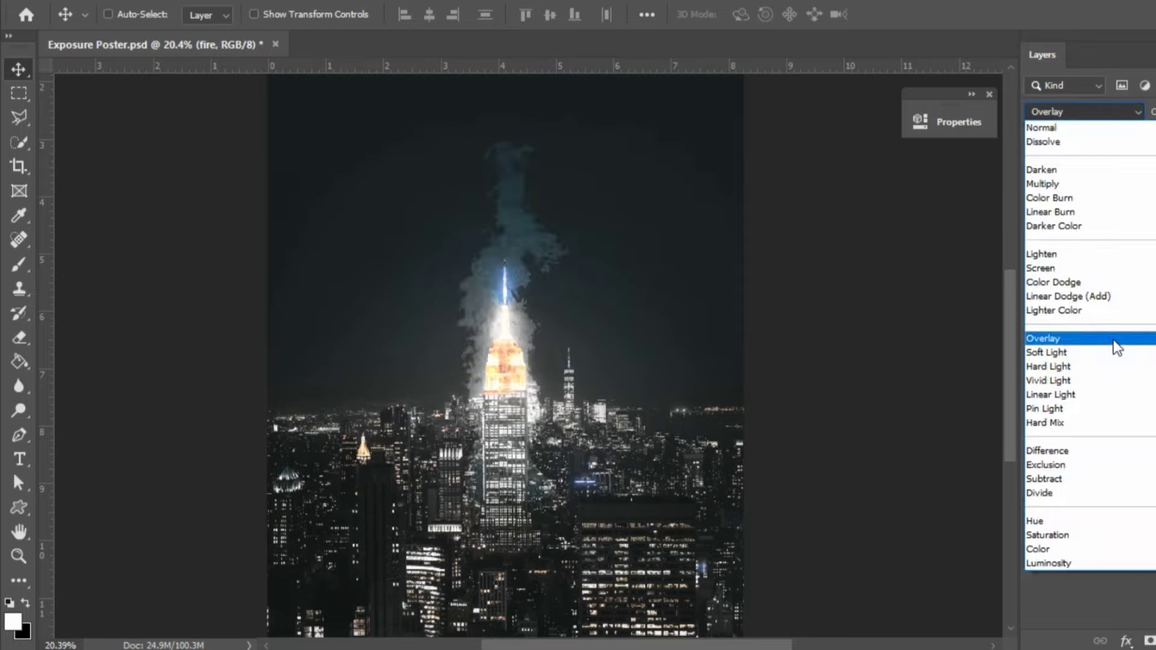
{"action": "left_click", "coordinate": [1114, 340]}
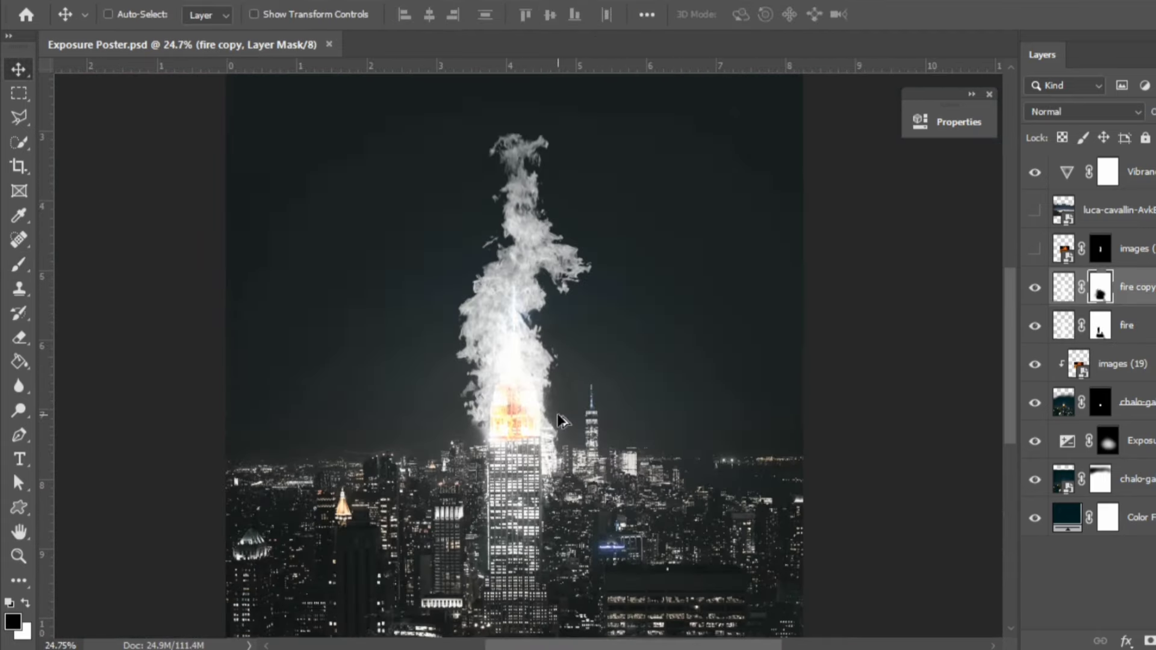
Darken the sky with a Soft Light exposure, brushed through an inverted mask, and place the rose image.
{"action": "left_click_drag", "start_coordinate": [766, 221], "coordinate": [727, 223]}
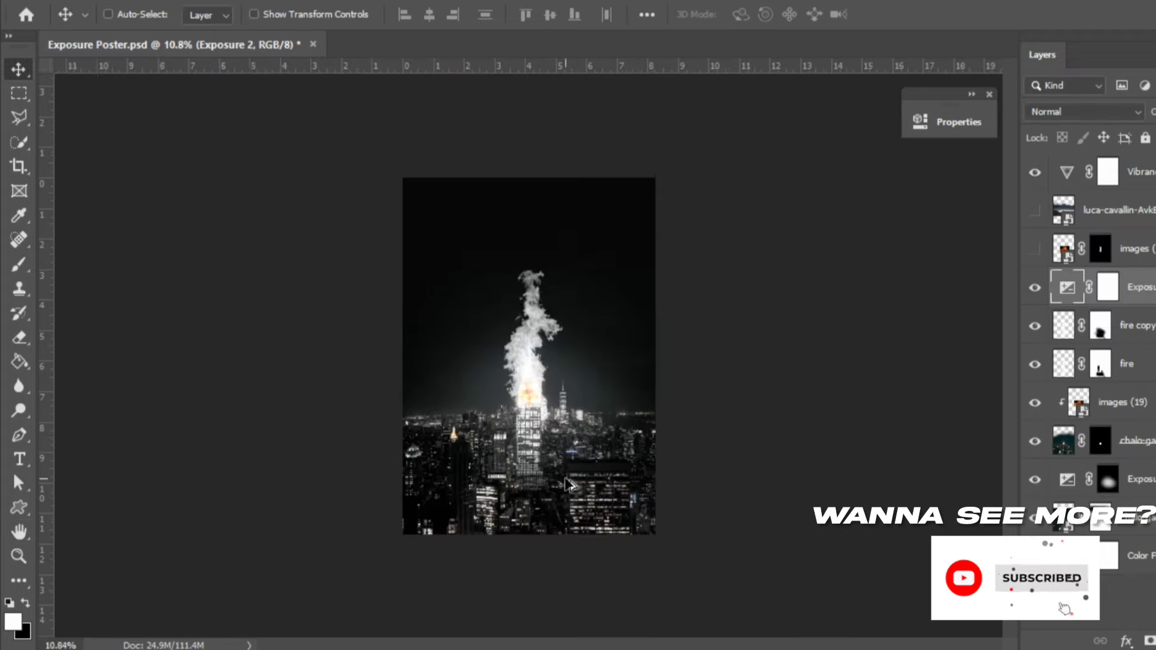
{"action": "left_click", "coordinate": [1083, 111]}
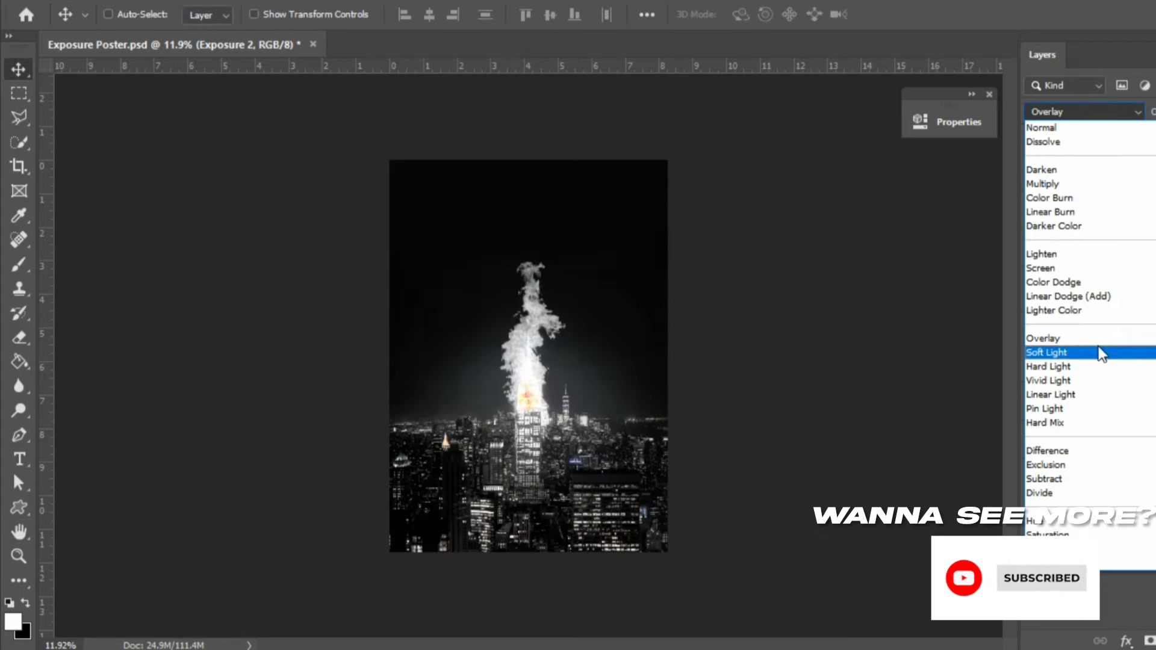
{"action": "left_click", "coordinate": [1100, 352]}
{"action": "key", "text": "ctrl+i"}
{"action": "key", "text": "b"}
{"action": "mouse_move", "coordinate": [548, 494]}
{"action": "left_mouse_down"}
{"action": "mouse_move", "coordinate": [714, 304]}
{"action": "mouse_move", "coordinate": [609, 265]}
{"action": "left_mouse_up"}
{"action": "scroll", "coordinate": [595, 476], "scroll_direction": "down", "scroll_amount": 1}
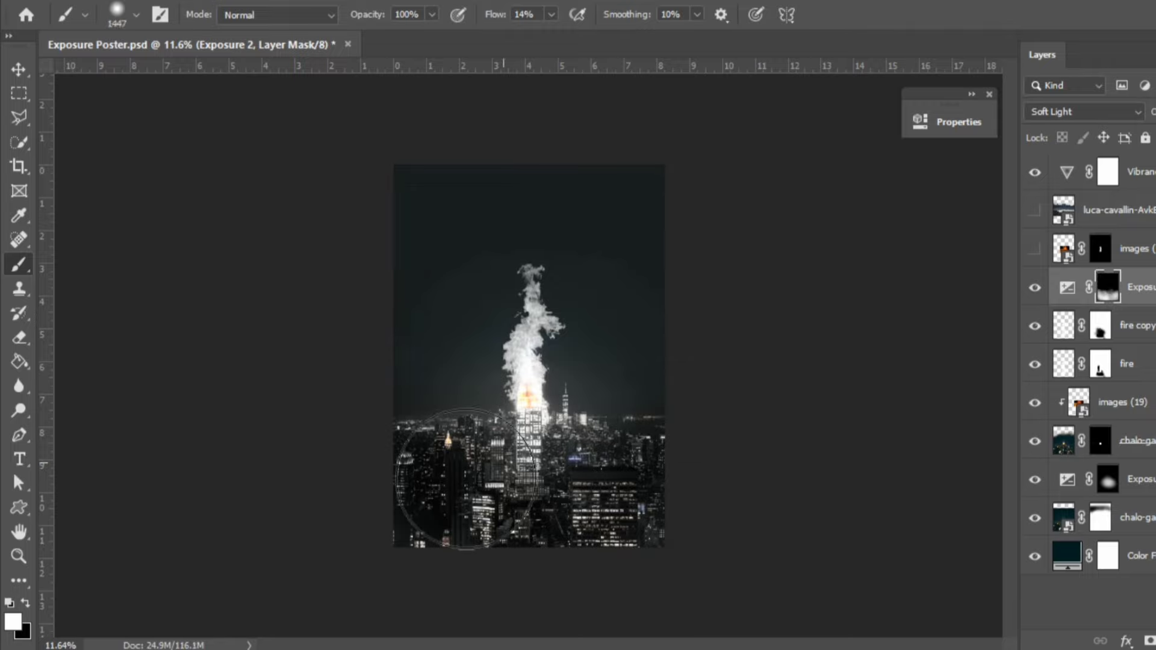
{"action": "left_click", "coordinate": [1075, 117]}
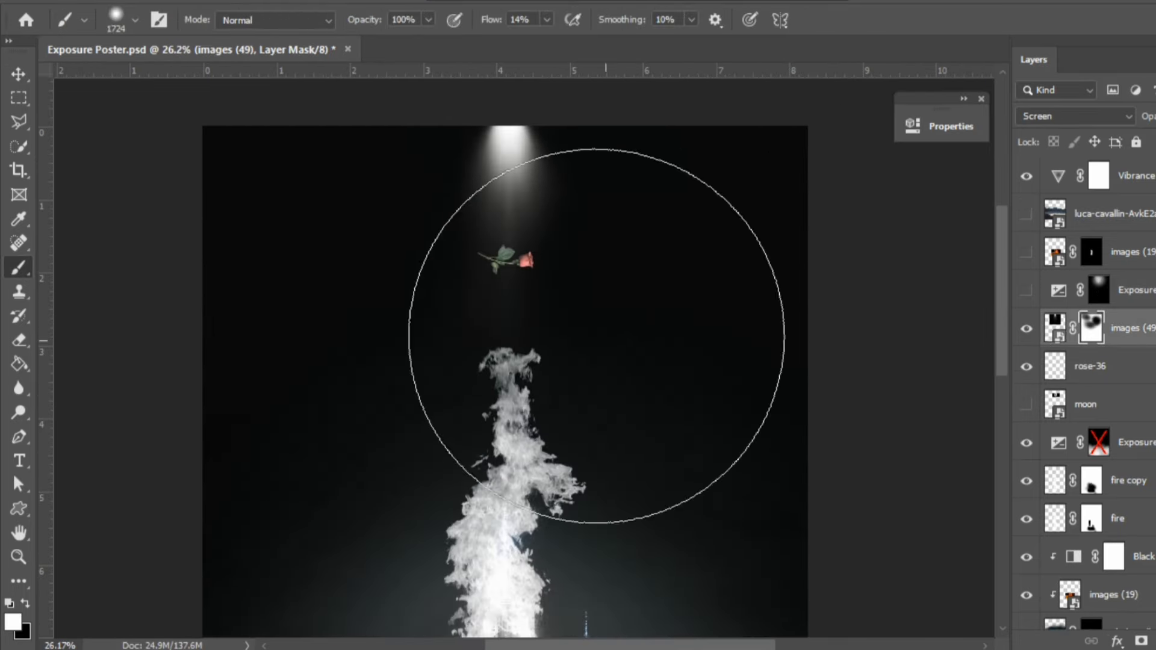
Select the rose's exposure layer mask and swap the painting colours.
{"action": "left_click", "coordinate": [1045, 301]}
{"action": "key", "text": "x"}
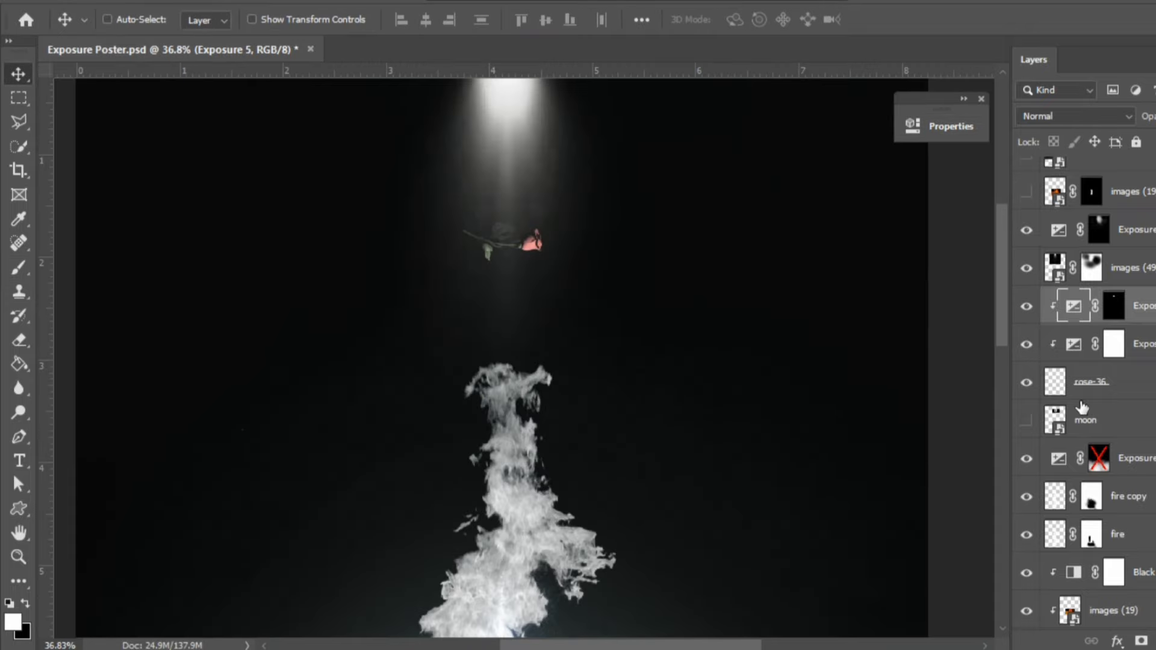
Alt-drag two rose copies, one below and one above the original, transforming each.
{"action": "left_click_drag", "start_coordinate": [568, 237], "coordinate": [567, 310]}
{"action": "key", "text": "ctrl+t"}
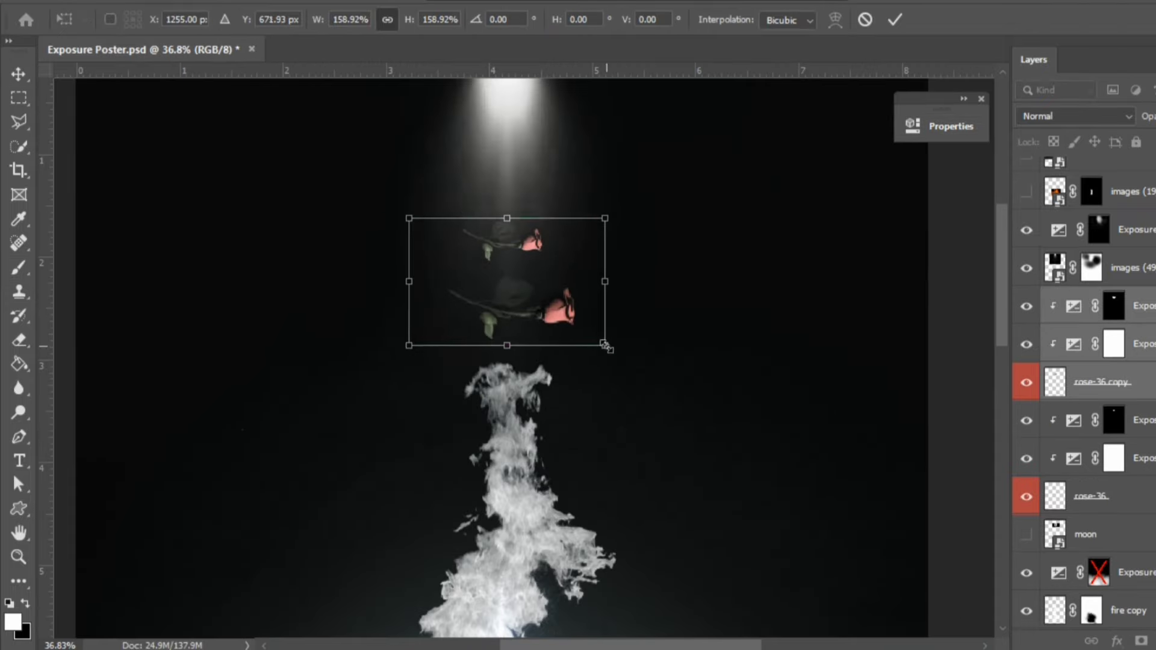
{"action": "key", "text": "Return"}
{"action": "left_click_drag", "start_coordinate": [533, 240], "coordinate": [534, 185]}
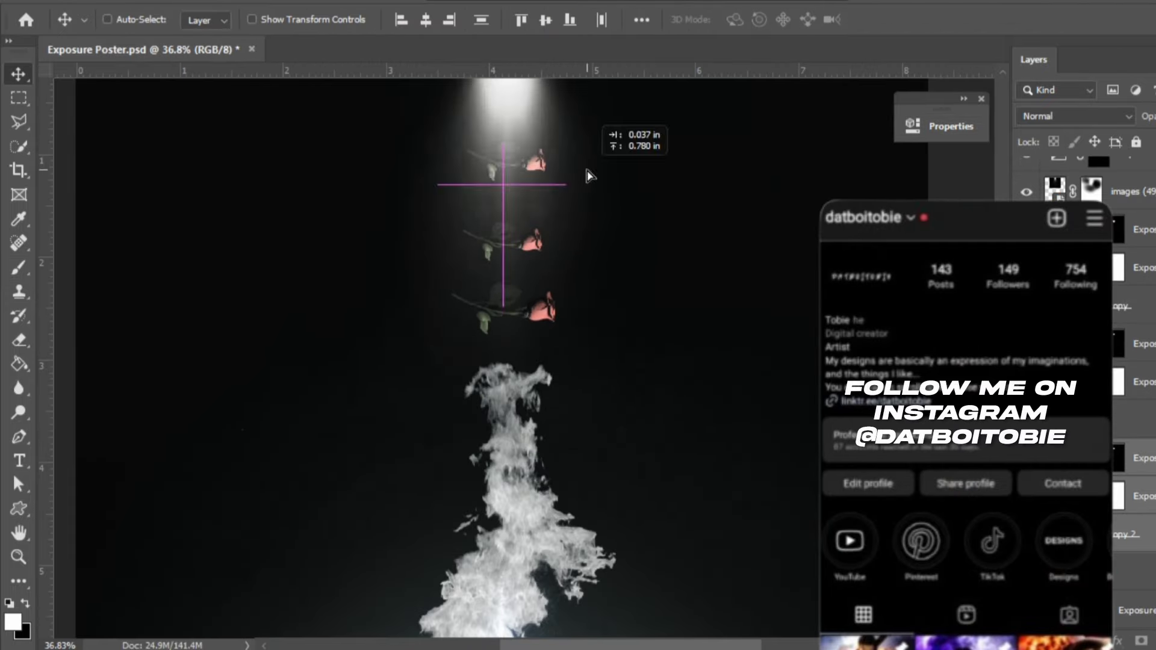
{"action": "key", "text": "ctrl+t"}
{"action": "key", "text": "Return"}
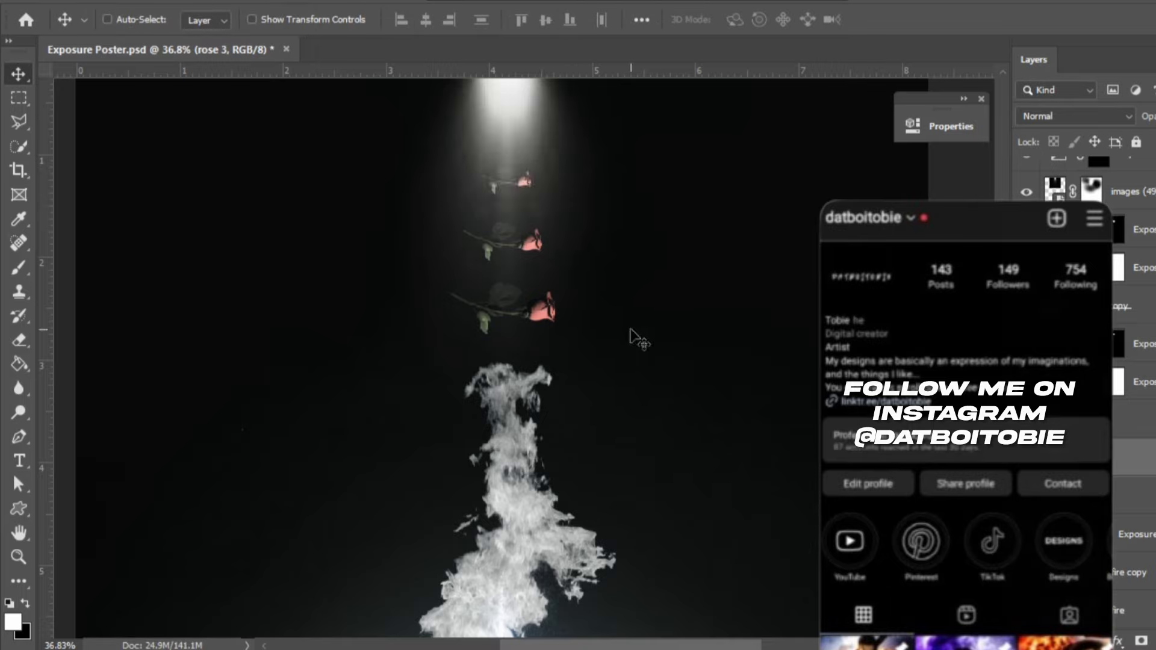
Group the three rose layers with Ctrl+G and scale the group down.
{"action": "key", "text": "ctrl+0"}
{"action": "key", "text": "ctrl+g"}
{"action": "key", "text": "ctrl+t"}
{"action": "left_click_drag", "start_coordinate": [552, 204], "coordinate": [528, 197]}
{"action": "key", "text": "Return"}
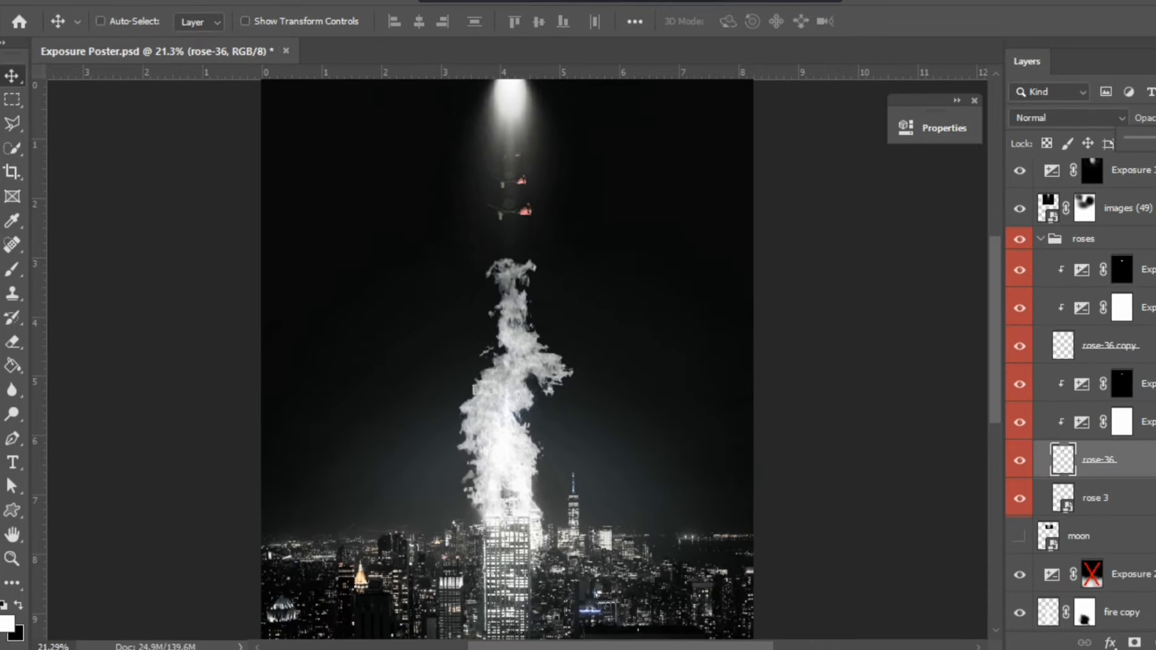
Collapse the roses group, show the moon layer, and move and enlarge the moon.
{"action": "left_click", "coordinate": [1041, 239]}
{"action": "key", "text": "ctrl+minus"}
{"action": "left_click", "coordinate": [1079, 391]}
{"action": "left_click_drag", "start_coordinate": [610, 263], "coordinate": [611, 305]}
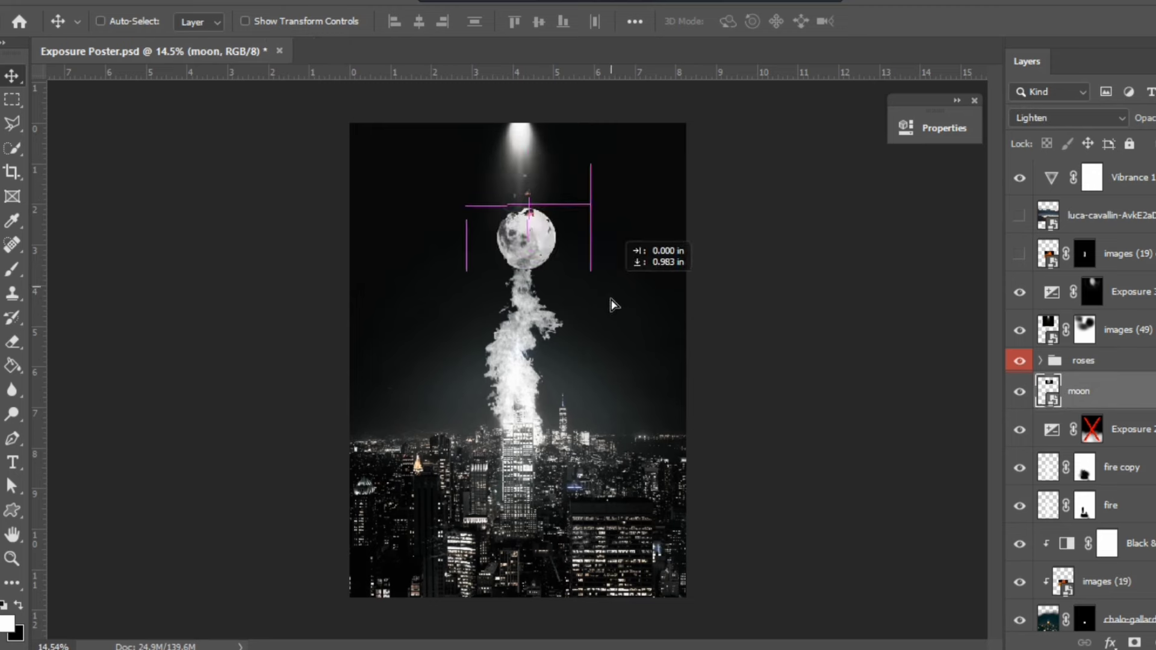
{"action": "key", "text": "ctrl+t"}
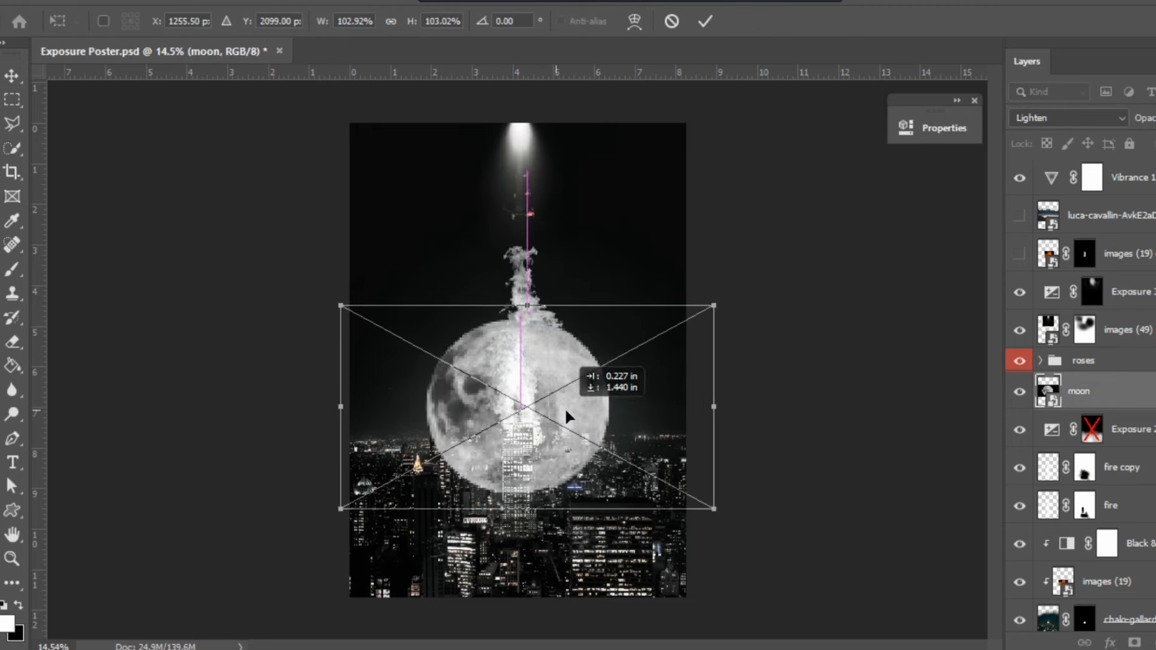
{"action": "key", "text": "Return"}
{"action": "key", "text": "shift+alt+n"}
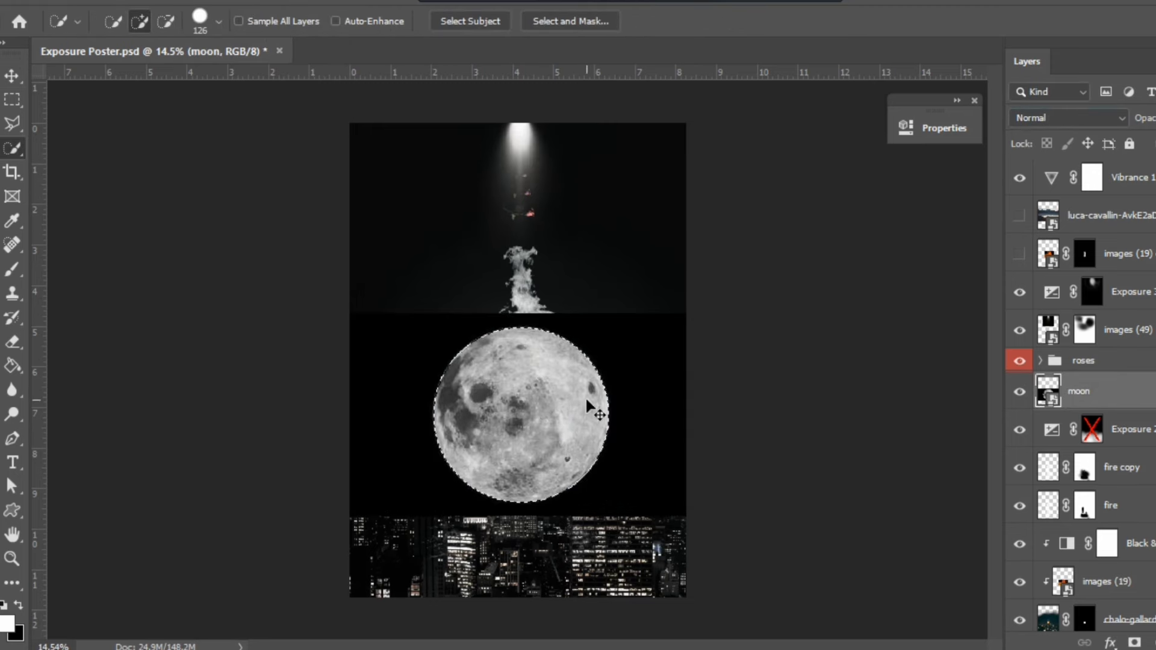
Cut the moon from its black background, move it below the city layers, and set its blend mode.
{"action": "key", "text": "ctrl+j"}
{"action": "left_click_drag", "start_coordinate": [1085, 476], "coordinate": [1079, 375]}
{"action": "key", "text": "ctrl+t"}
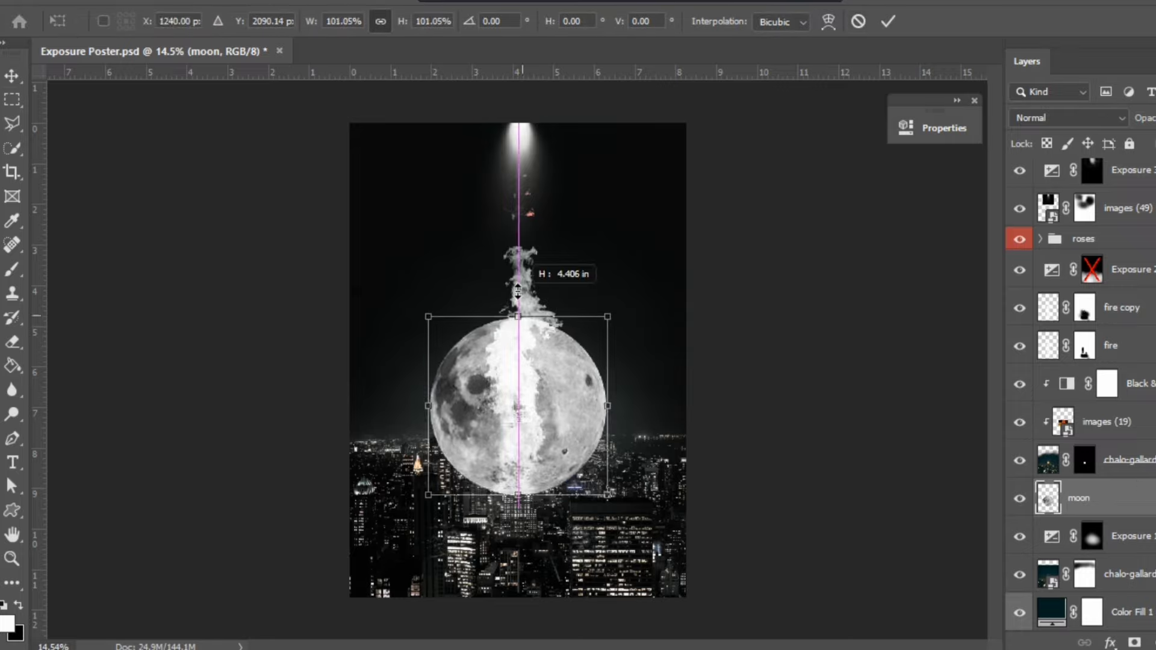
{"action": "key", "text": "Return"}
{"action": "left_click", "coordinate": [1069, 118]}
{"action": "left_click", "coordinate": [1113, 315]}
{"action": "left_click_drag", "start_coordinate": [579, 298], "coordinate": [620, 277]}
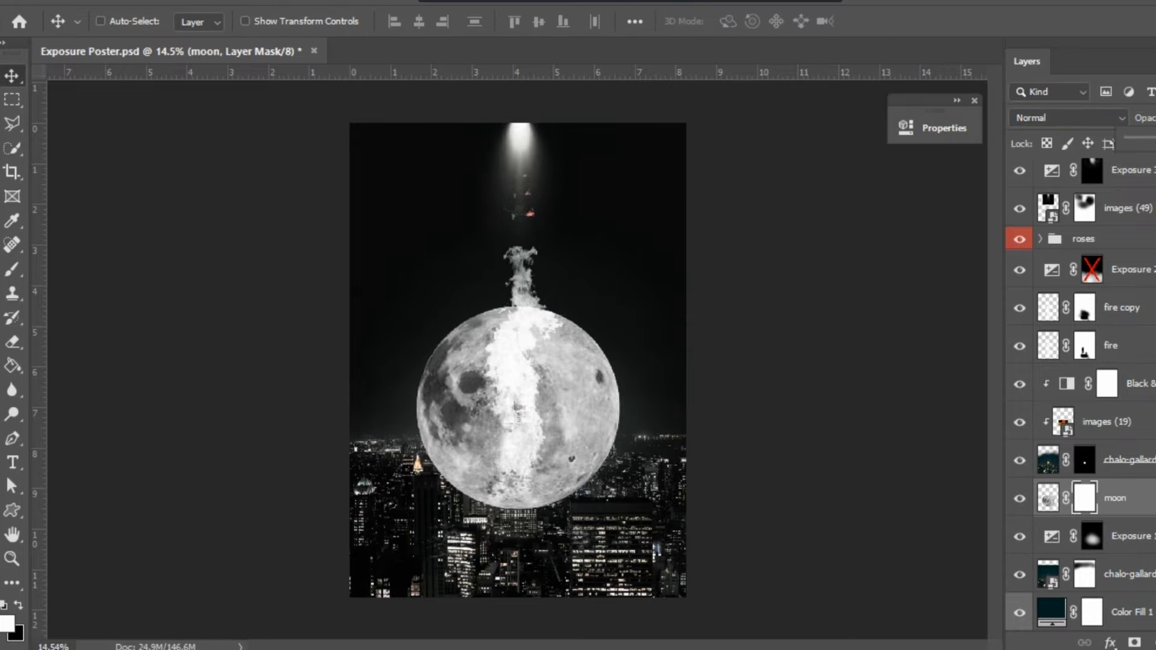
{"action": "scroll", "coordinate": [489, 361], "scroll_direction": "up", "scroll_amount": 3}
Mask away the moon's lower half behind the buildings with a black brush.
{"action": "key", "text": "b"}
{"action": "key", "text": "x"}
{"action": "left_click_drag", "start_coordinate": [489, 512], "coordinate": [542, 470]}
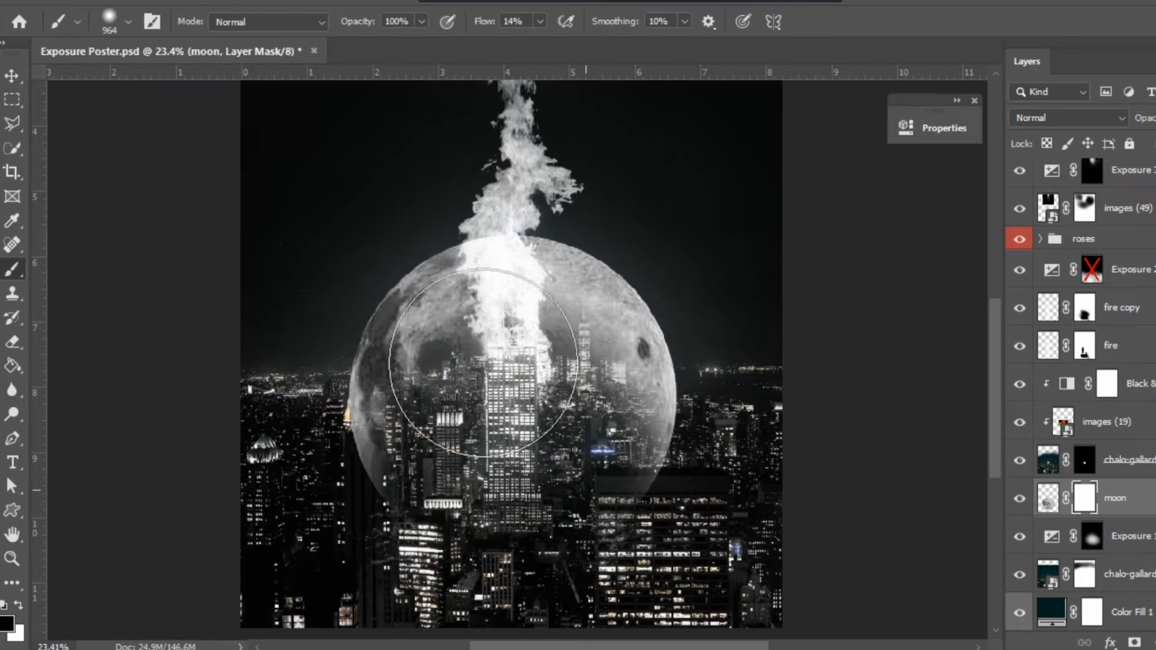
{"action": "scroll", "coordinate": [616, 441], "scroll_direction": "down", "scroll_amount": 3}
{"action": "scroll", "coordinate": [647, 516], "scroll_direction": "up", "scroll_amount": 3}
{"action": "key", "text": "bracketleft"}
{"action": "key", "text": "bracketleft"}
{"action": "key", "text": "bracketleft"}
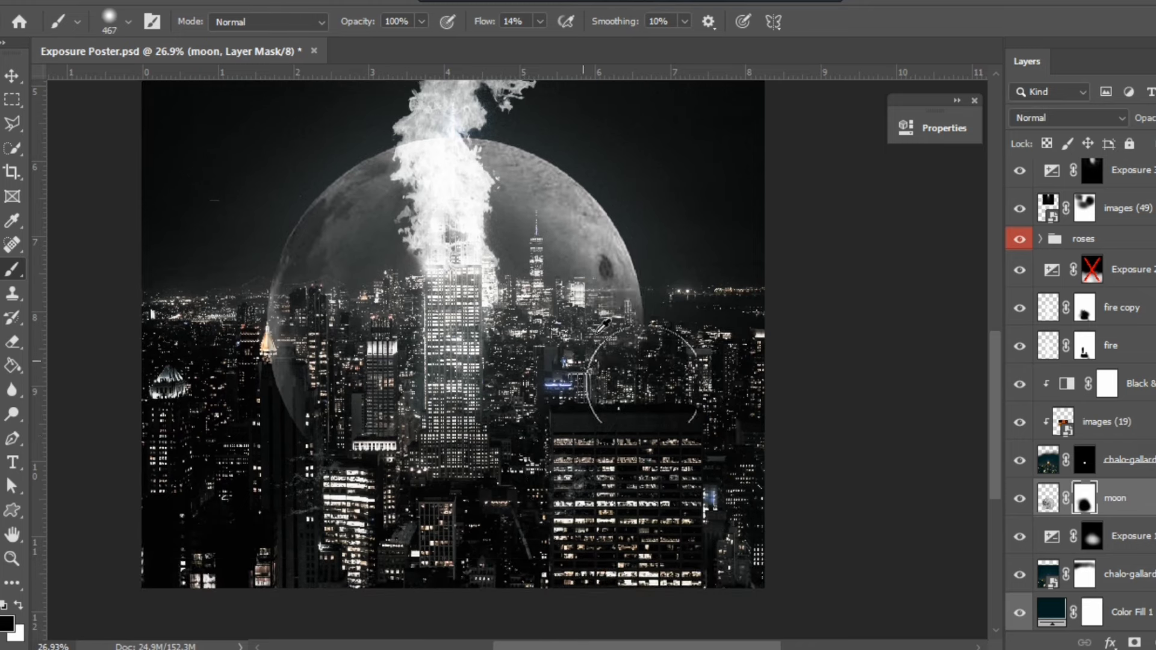
{"action": "scroll", "coordinate": [459, 318], "scroll_direction": "down", "scroll_amount": 3}
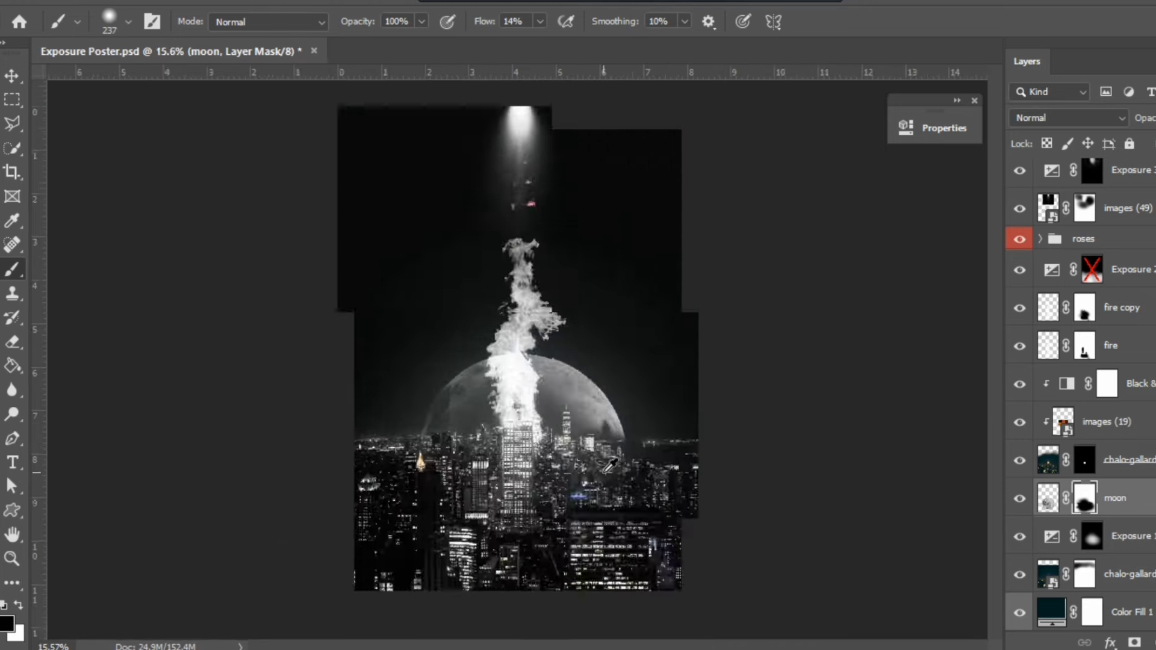
{"action": "scroll", "coordinate": [479, 323], "scroll_direction": "up", "scroll_amount": 2}
{"action": "scroll", "coordinate": [496, 328], "scroll_direction": "up", "scroll_amount": 1}
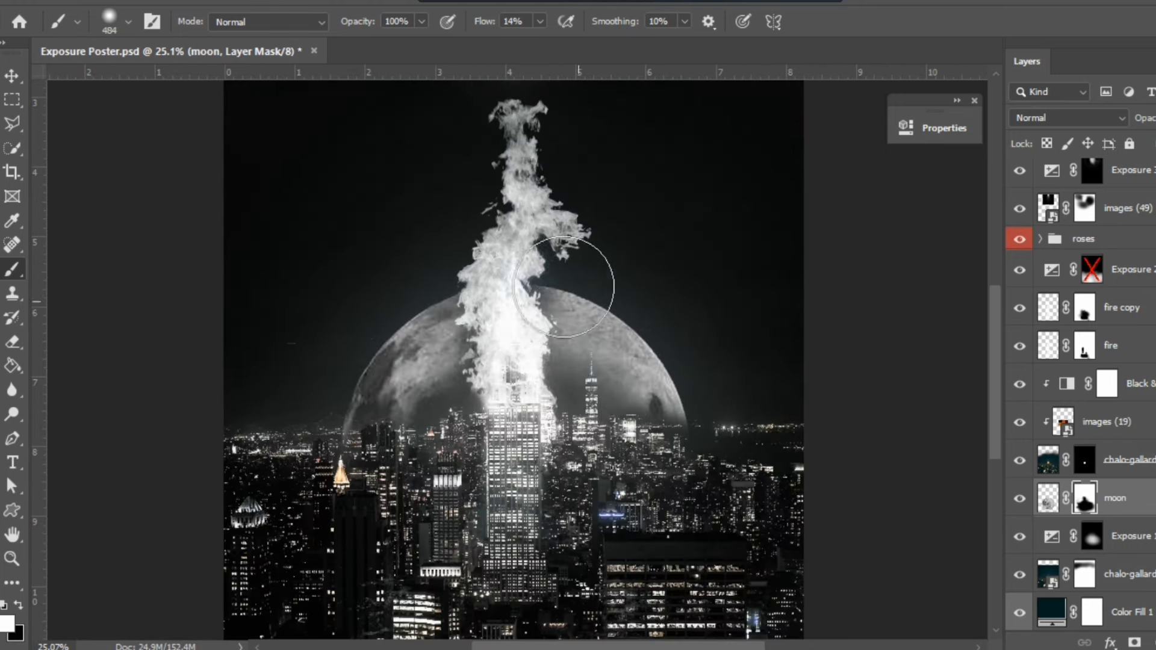
{"action": "scroll", "coordinate": [377, 491], "scroll_direction": "up", "scroll_amount": 1}
{"action": "key", "text": "bracketleft"}
{"action": "key", "text": "bracketleft"}
{"action": "key", "text": "bracketleft"}
{"action": "scroll", "coordinate": [418, 391], "scroll_direction": "up", "scroll_amount": 1}
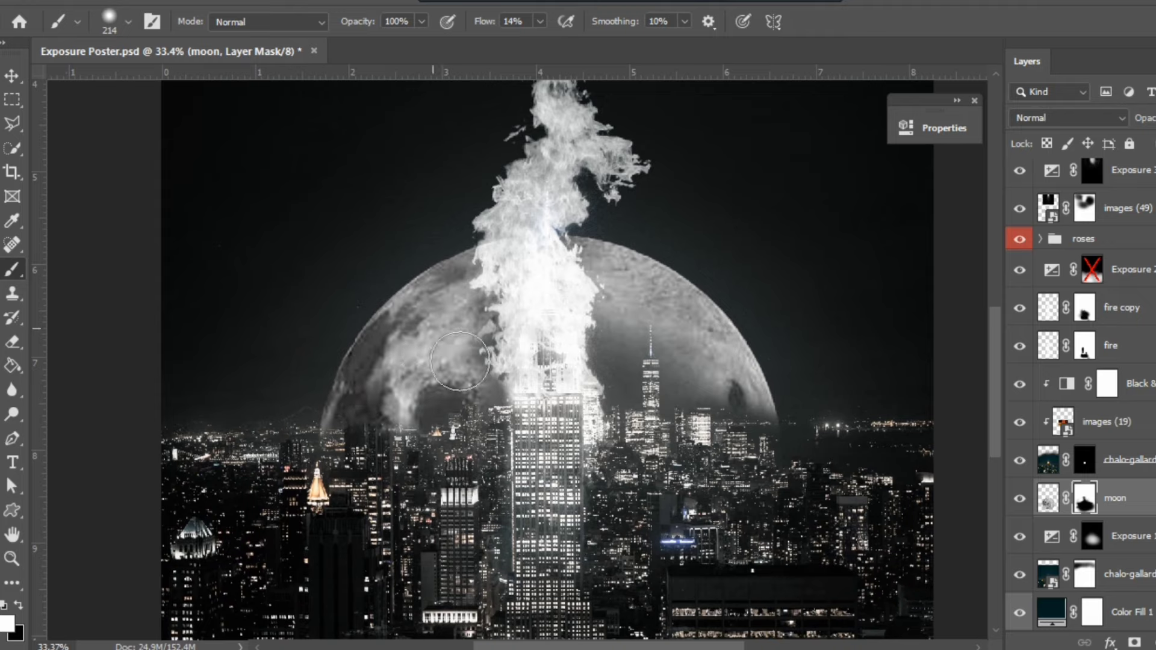
{"action": "scroll", "coordinate": [308, 468], "scroll_direction": "up", "scroll_amount": 2}
{"action": "key", "text": "bracketright"}
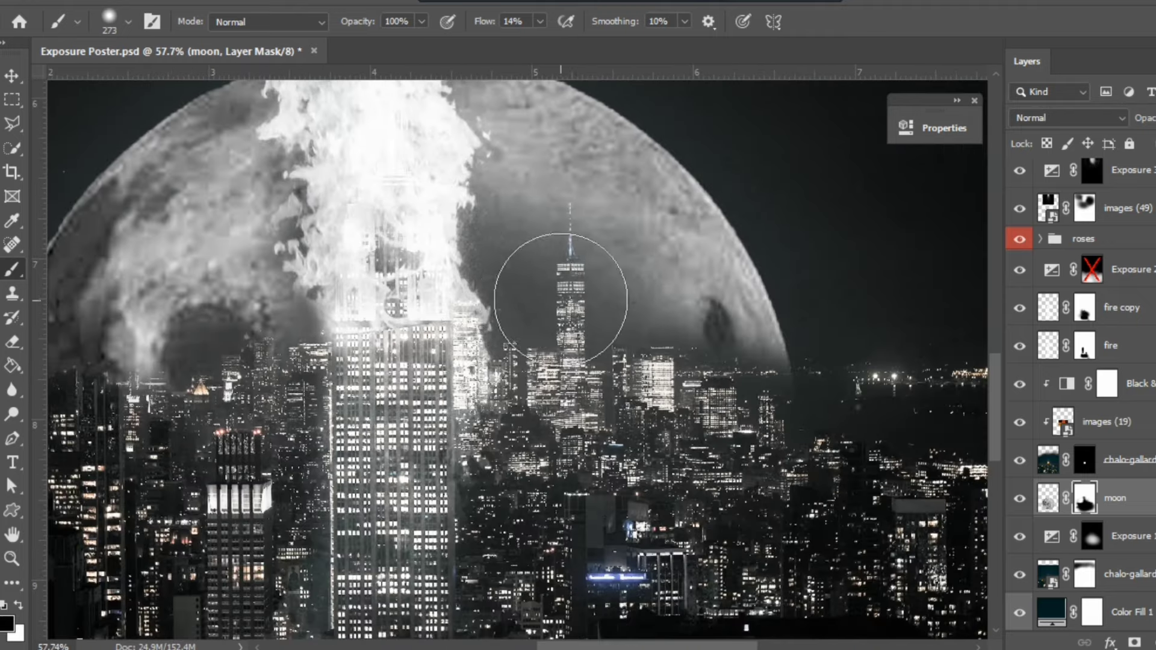
{"action": "mouse_move", "coordinate": [568, 297]}
{"action": "left_mouse_down"}
{"action": "mouse_move", "coordinate": [696, 310]}
{"action": "mouse_move", "coordinate": [820, 434]}
{"action": "left_mouse_up"}
{"action": "scroll", "coordinate": [820, 435], "scroll_direction": "down", "scroll_amount": 5}
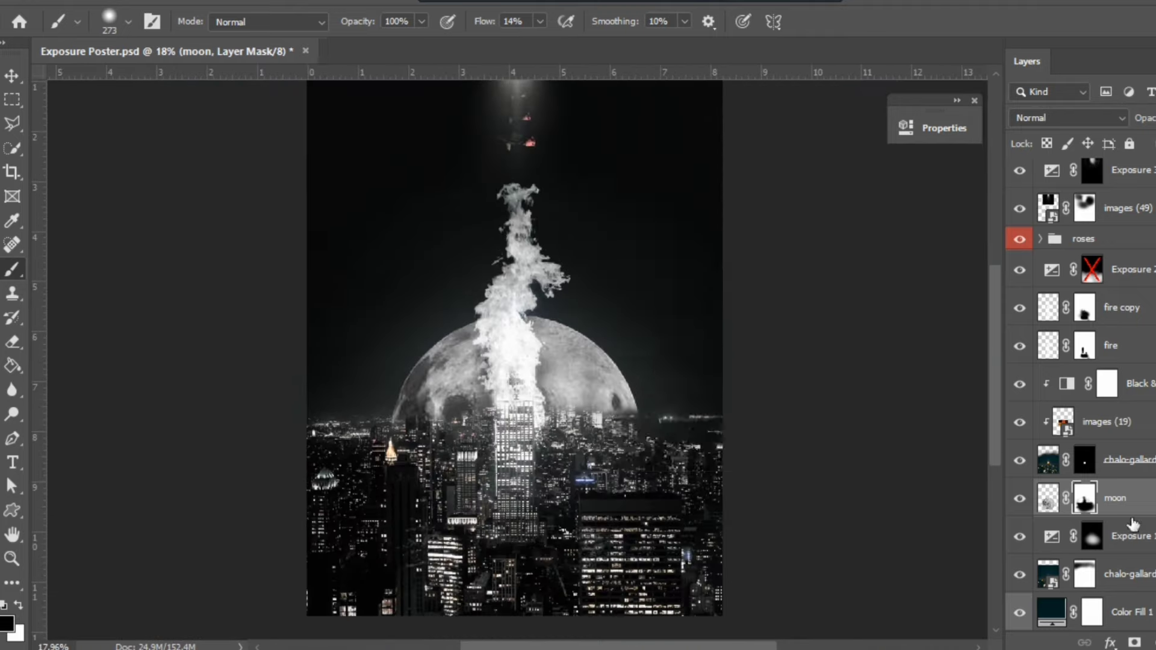
Add an Exposure adjustment above the moon with an inverted mask painted over it.
{"action": "left_click", "coordinate": [1091, 538]}
{"action": "left_click_drag", "start_coordinate": [1090, 539], "coordinate": [1090, 498]}
{"action": "key", "text": "ctrl+i"}
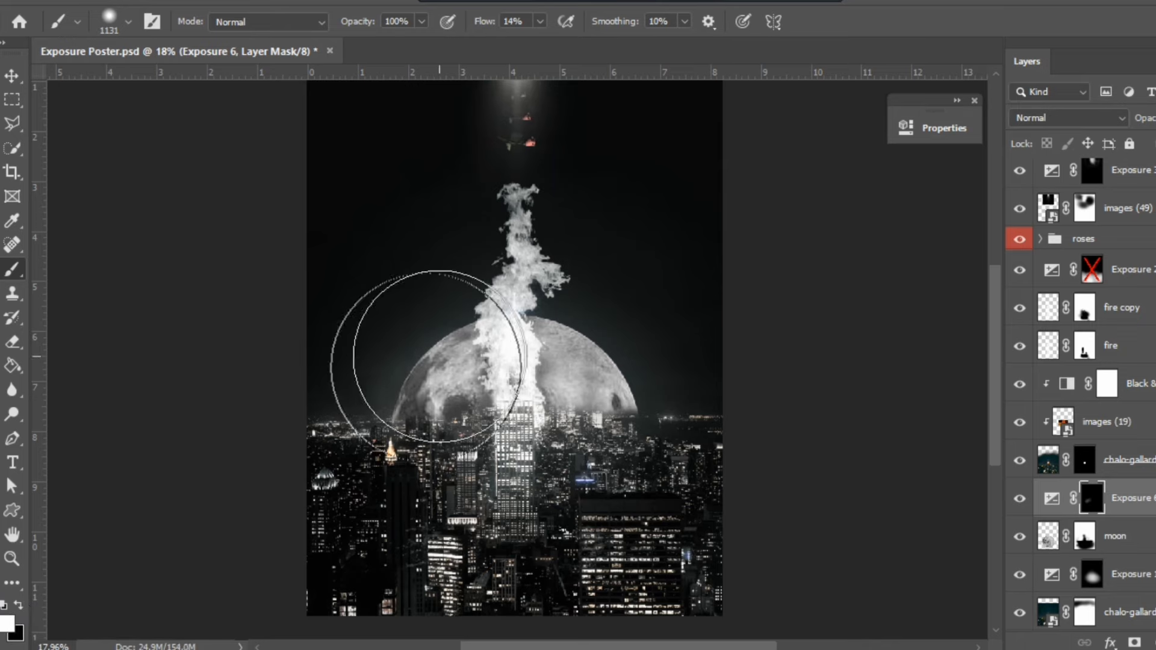
{"action": "left_click_drag", "start_coordinate": [433, 357], "coordinate": [503, 490]}
{"action": "left_click", "coordinate": [1052, 497]}
{"action": "left_click", "coordinate": [1068, 117]}
Commit the placed skateboarder image, select the man, and name his layer 'subject'.
{"action": "left_click", "coordinate": [1088, 562]}
{"action": "key", "text": "Return"}
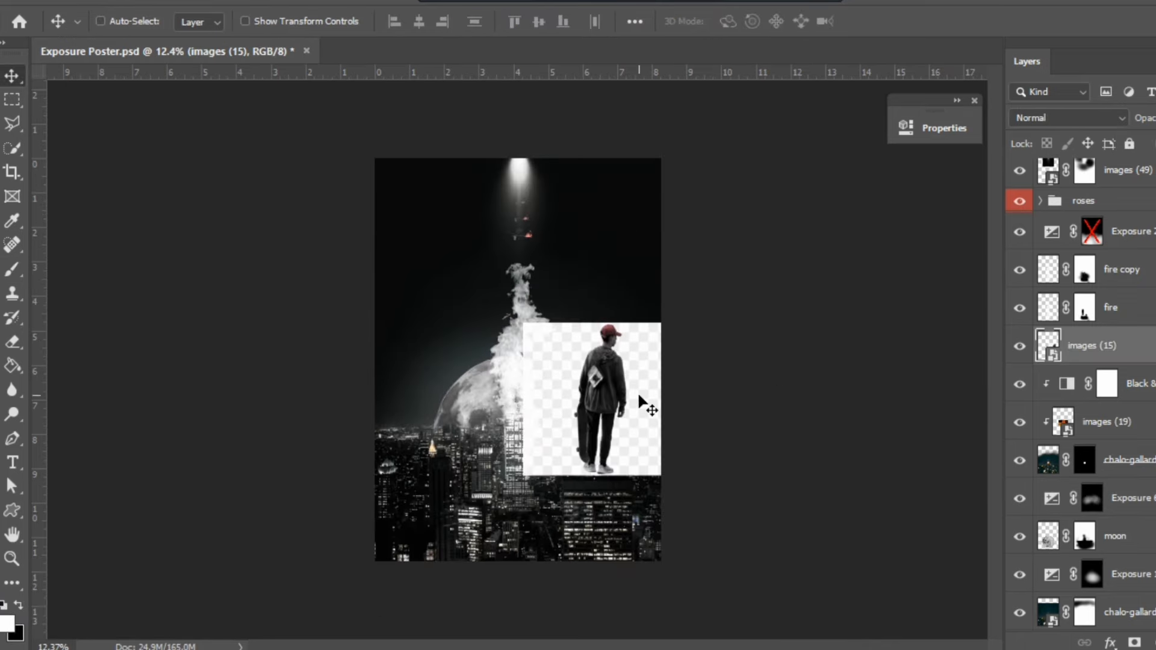
{"action": "key", "text": "ctrl+plus"}
{"action": "key", "text": "w"}
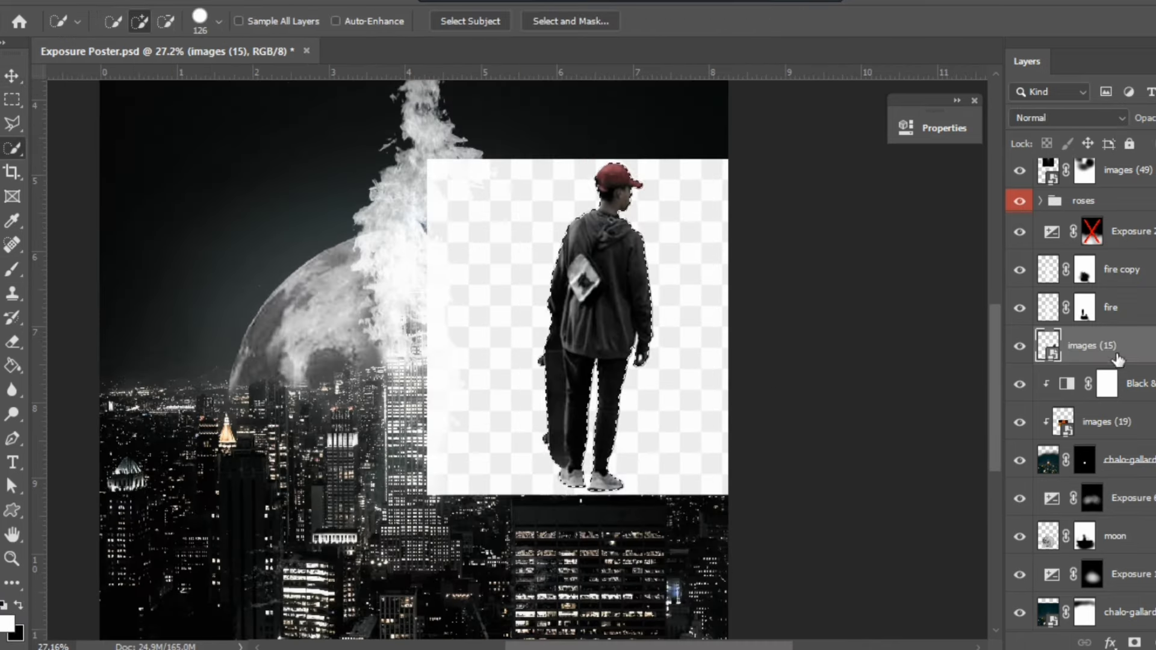
{"action": "double_click", "coordinate": [1116, 345]}
{"action": "type", "text": "subject"}
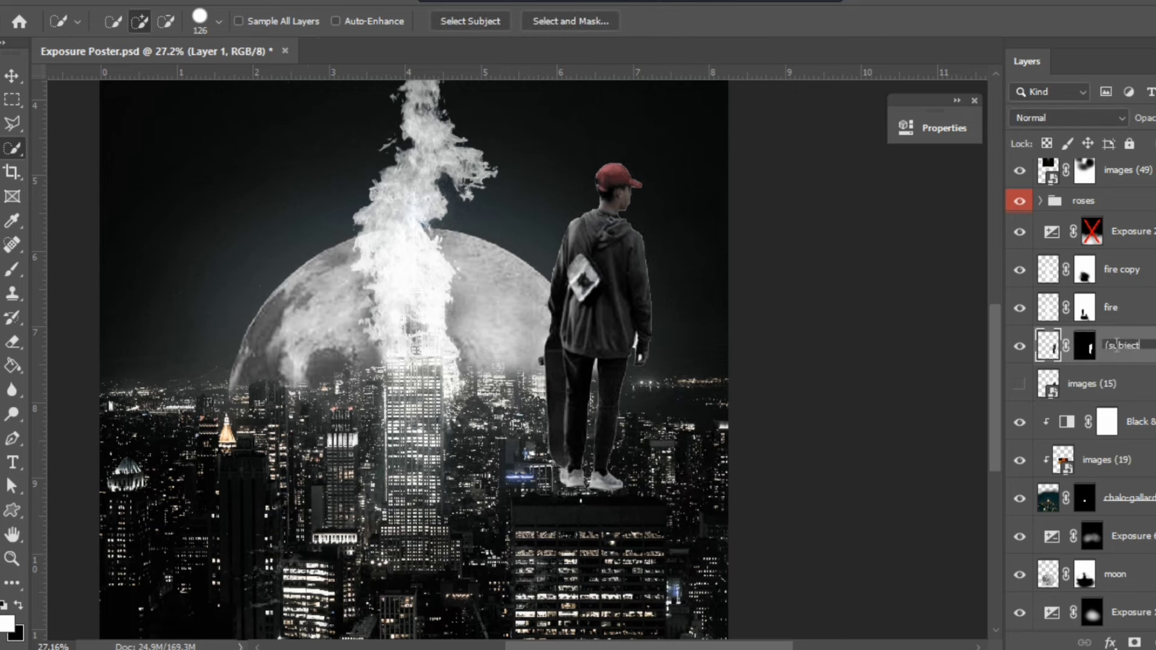
{"action": "type", "text": ")"}
{"action": "key", "text": "Return"}
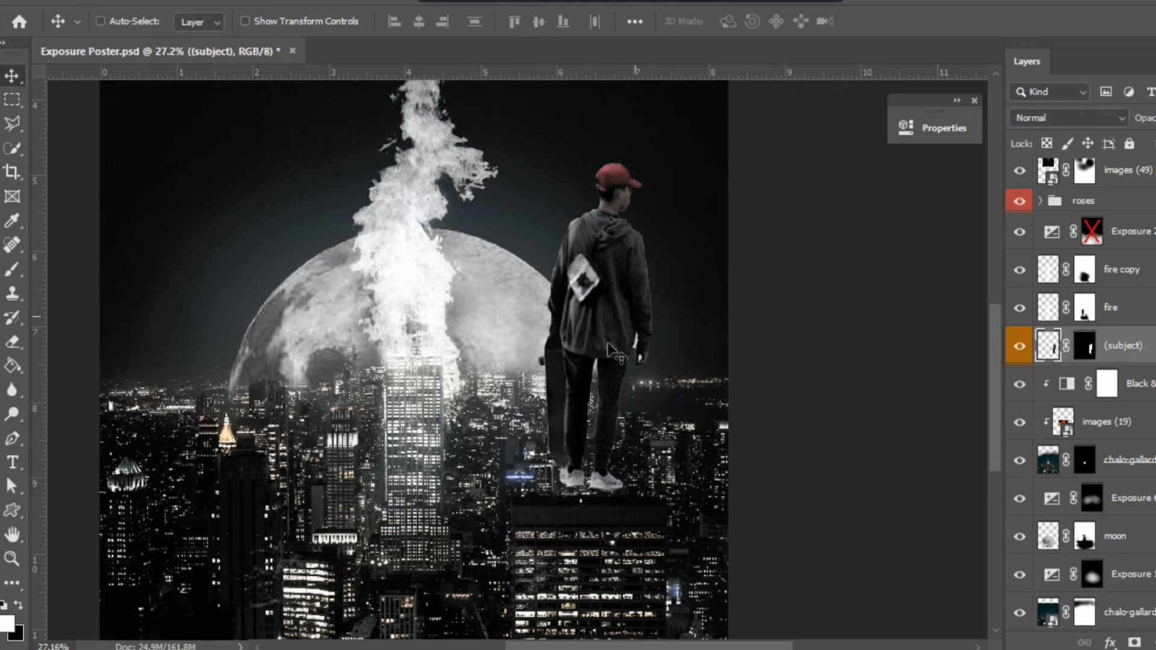
{"action": "scroll", "coordinate": [614, 352], "scroll_direction": "up", "scroll_amount": 1}
Shrink the cut-out man to about a quarter of his size.
{"action": "key", "text": "ctrl+t"}
{"action": "left_click_drag", "start_coordinate": [677, 168], "coordinate": [560, 384]}
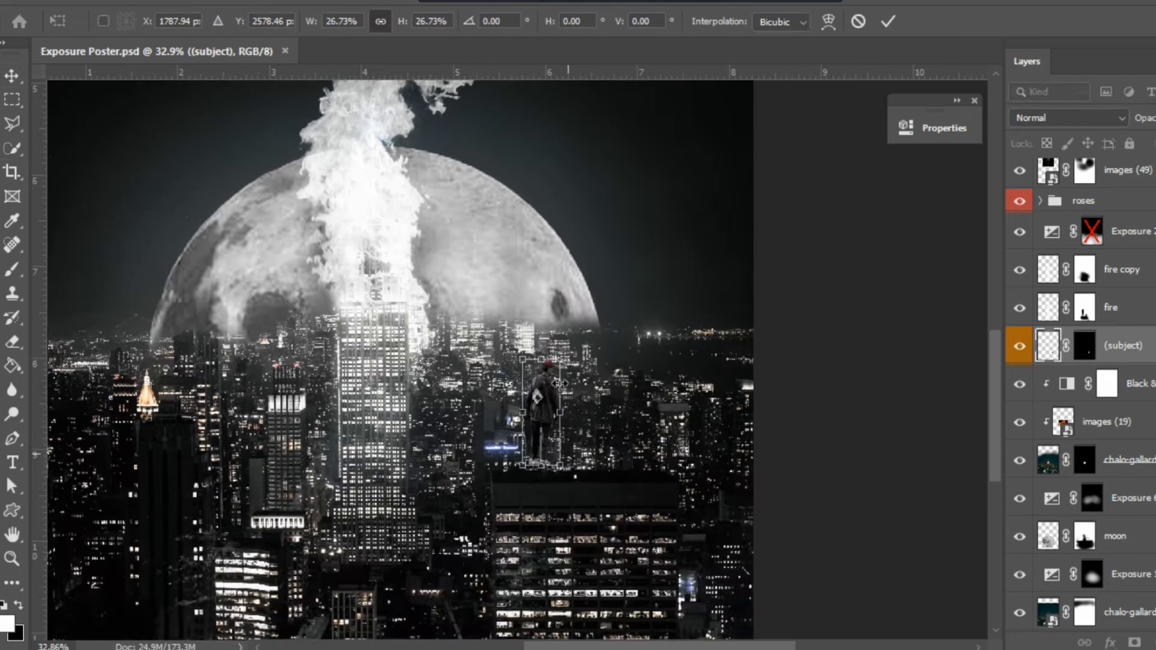
{"action": "key", "text": "Return"}
{"action": "scroll", "coordinate": [601, 431], "scroll_direction": "up", "scroll_amount": 3}
Flip the man horizontally, fit him onto the rooftop, and darken him to exposure -2.44.
{"action": "key", "text": "ctrl+t"}
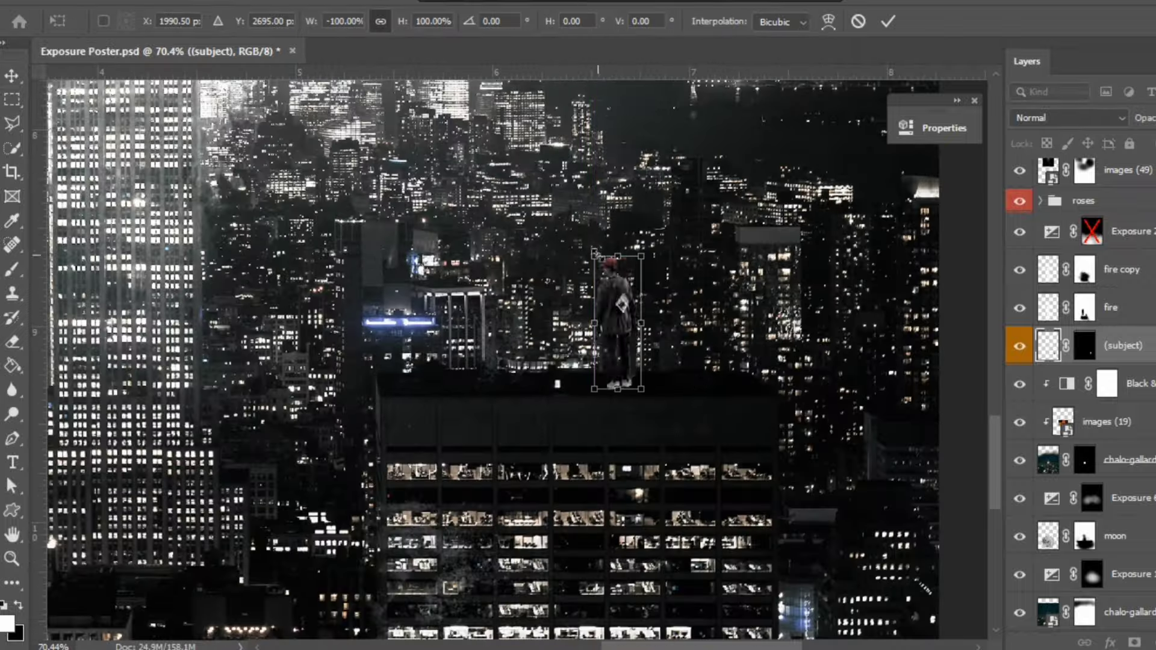
{"action": "left_click_drag", "start_coordinate": [593, 255], "coordinate": [571, 186]}
{"action": "key", "text": "Return"}
{"action": "left_click_drag", "start_coordinate": [604, 289], "coordinate": [667, 288]}
{"action": "key", "text": "ctrl+t"}
{"action": "left_click_drag", "start_coordinate": [702, 185], "coordinate": [714, 170]}
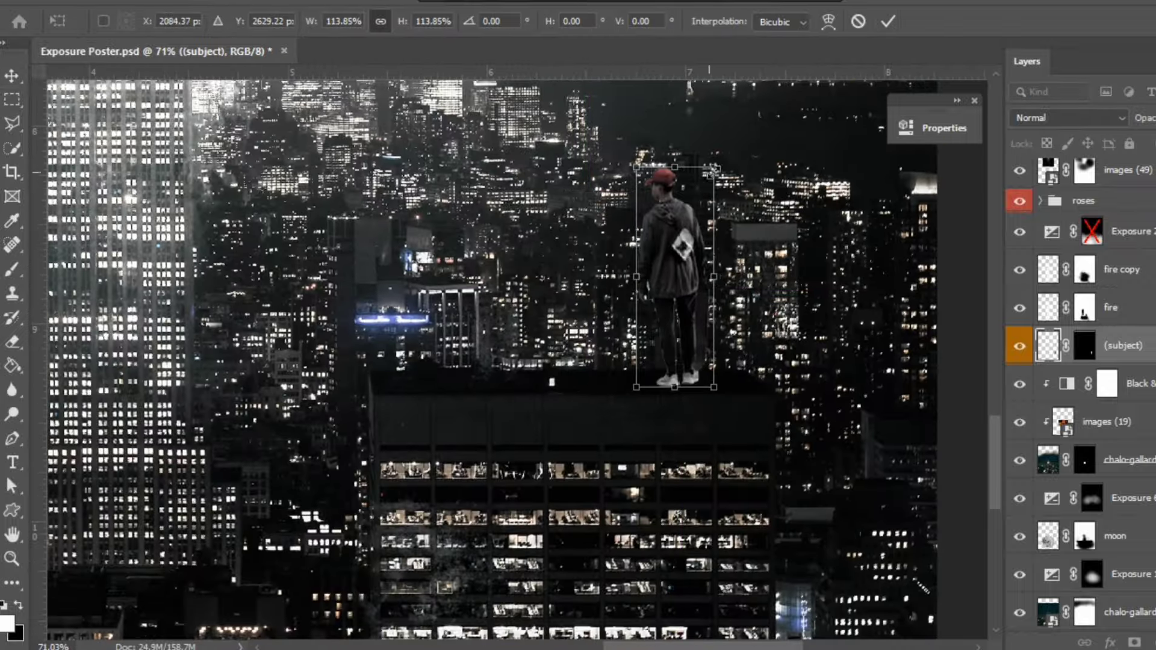
{"action": "key", "text": "Return"}
{"action": "scroll", "coordinate": [668, 271], "scroll_direction": "up", "scroll_amount": 3}
{"action": "left_click_drag", "start_coordinate": [870, 310], "coordinate": [886, 314]}
Invert the Exposure 7 mask to black and paint along the man's edges.
{"action": "left_click", "coordinate": [1104, 347]}
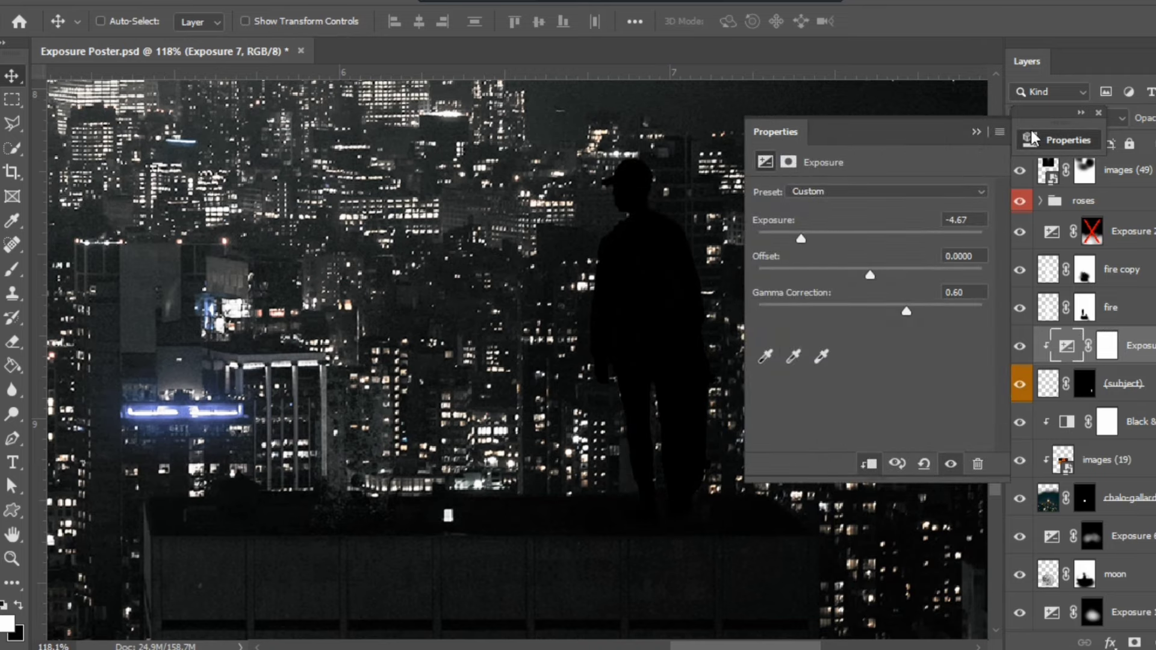
{"action": "key", "text": "ctrl+i"}
{"action": "key", "text": "b"}
{"action": "scroll", "coordinate": [632, 434], "scroll_direction": "up", "scroll_amount": 2}
{"action": "scroll", "coordinate": [633, 434], "scroll_direction": "up", "scroll_amount": 2}
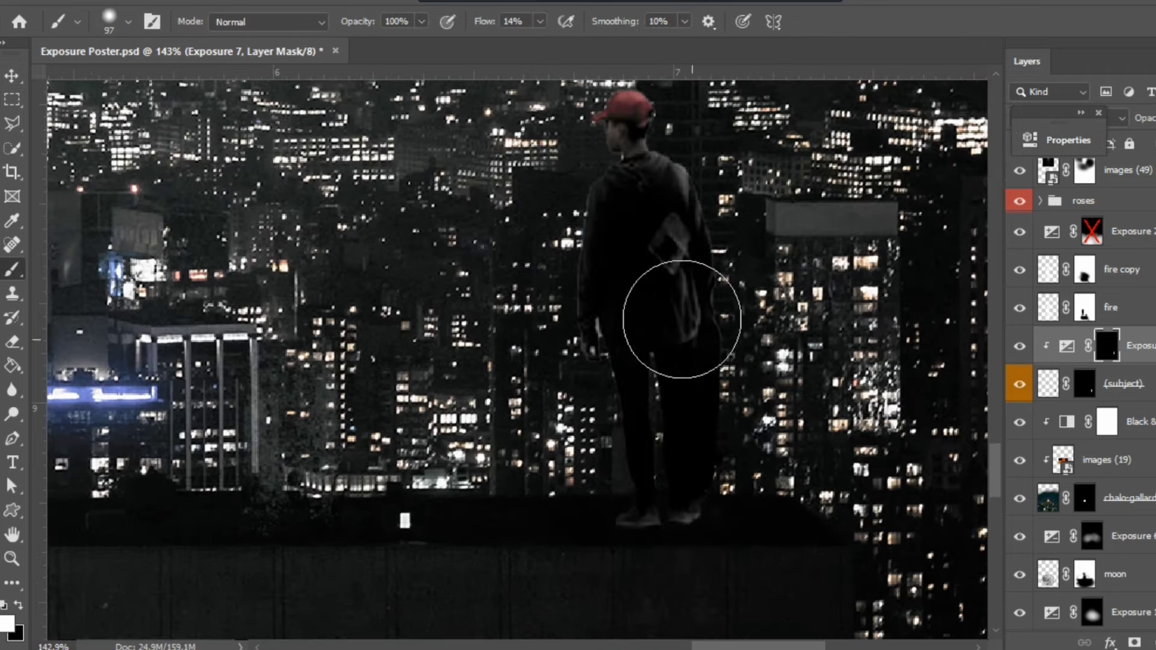
{"action": "scroll", "coordinate": [710, 503], "scroll_direction": "down", "scroll_amount": 3}
{"action": "scroll", "coordinate": [749, 516], "scroll_direction": "up", "scroll_amount": 5}
{"action": "left_click_drag", "start_coordinate": [602, 385], "coordinate": [720, 244]}
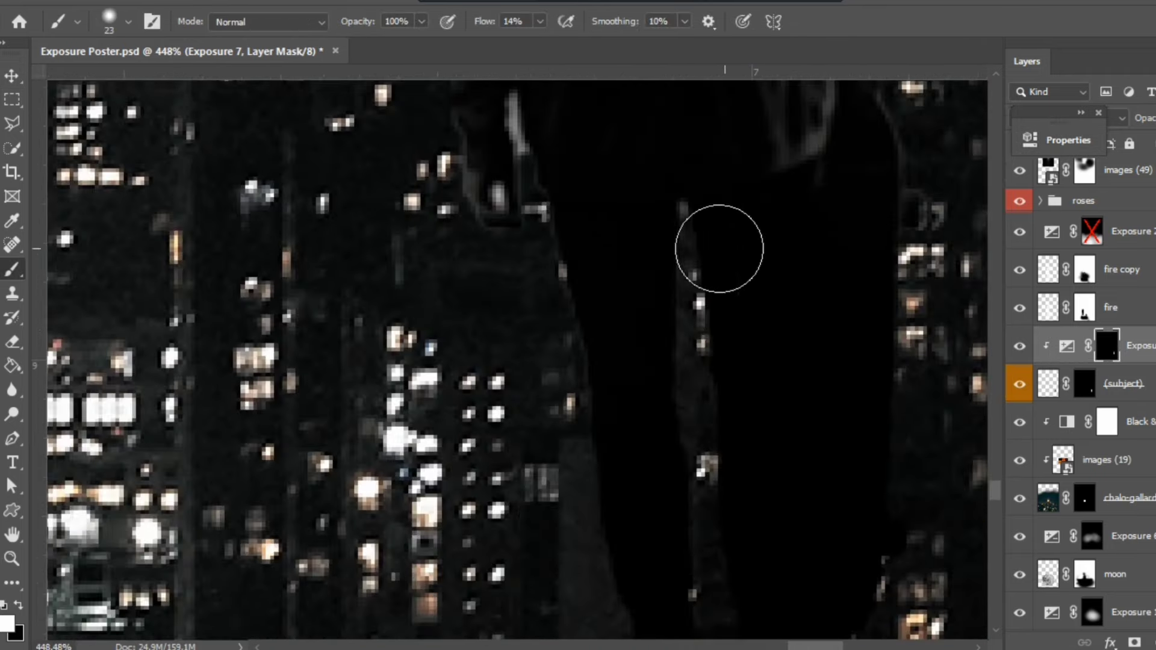
{"action": "scroll", "coordinate": [692, 284], "scroll_direction": "up", "scroll_amount": 2}
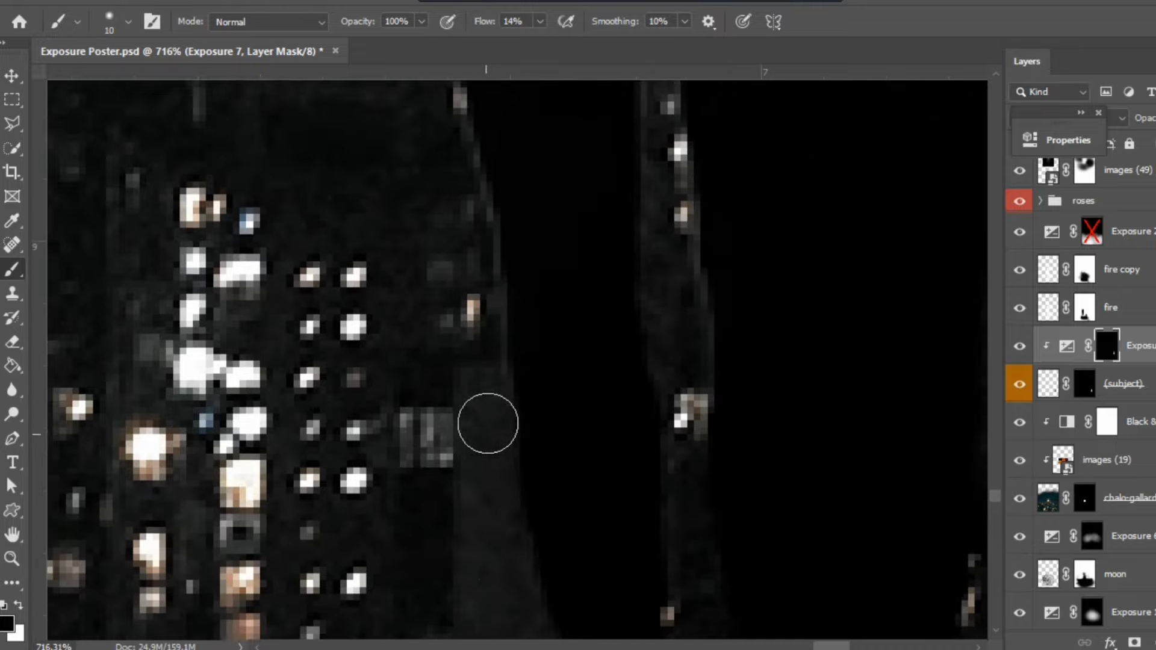
{"action": "scroll", "coordinate": [869, 398], "scroll_direction": "down", "scroll_amount": 5}
{"action": "scroll", "coordinate": [870, 397], "scroll_direction": "up", "scroll_amount": 2}
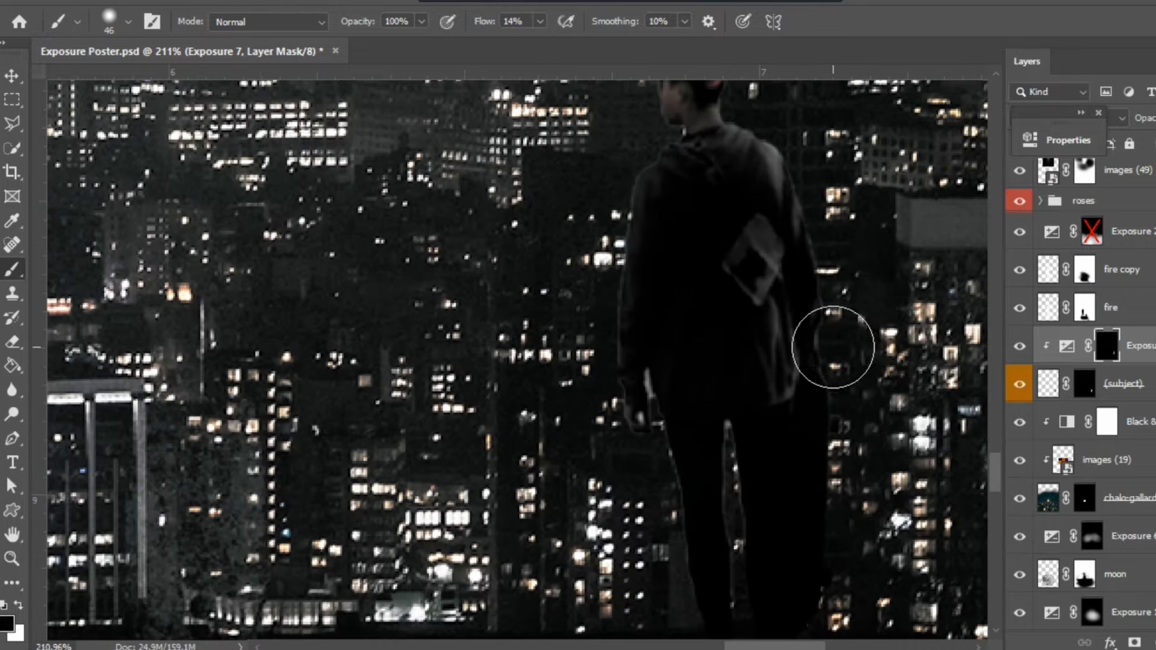
{"action": "scroll", "coordinate": [634, 421], "scroll_direction": "up", "scroll_amount": 4}
Set up a 2 px brush at 100% flow for touching up the subject mask.
{"action": "key", "text": "alt+bracketleft"}
{"action": "left_click_drag", "start_coordinate": [635, 420], "coordinate": [647, 359]}
{"action": "right_click", "coordinate": [696, 336]}
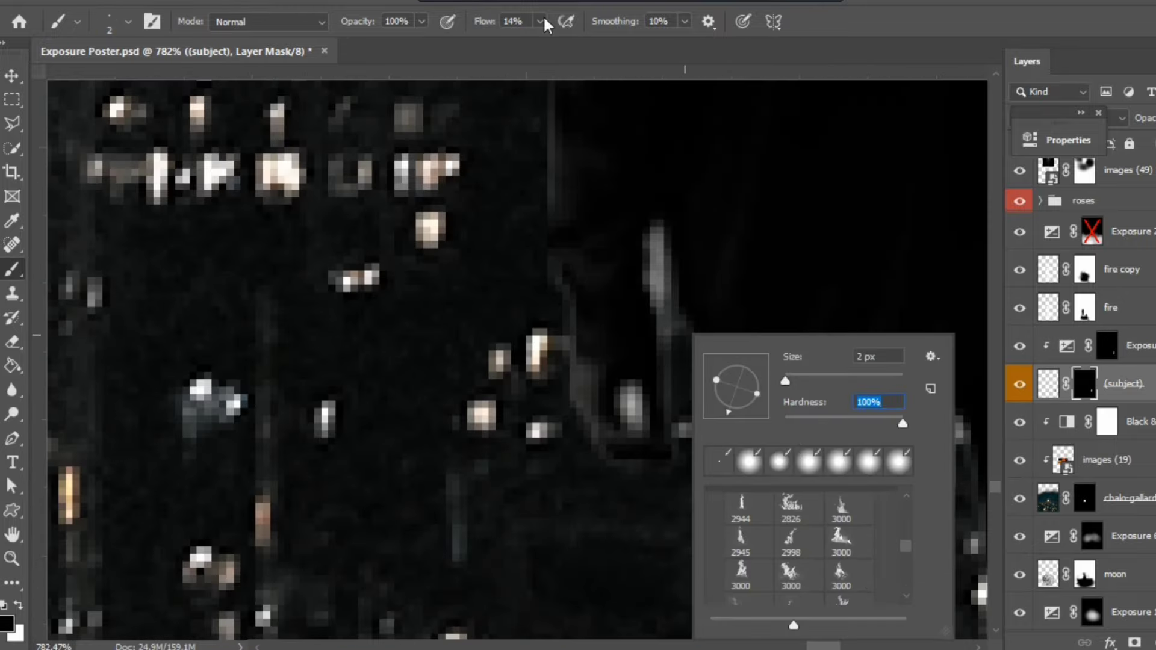
{"action": "key", "text": "Return"}
{"action": "key", "text": "shift+0"}
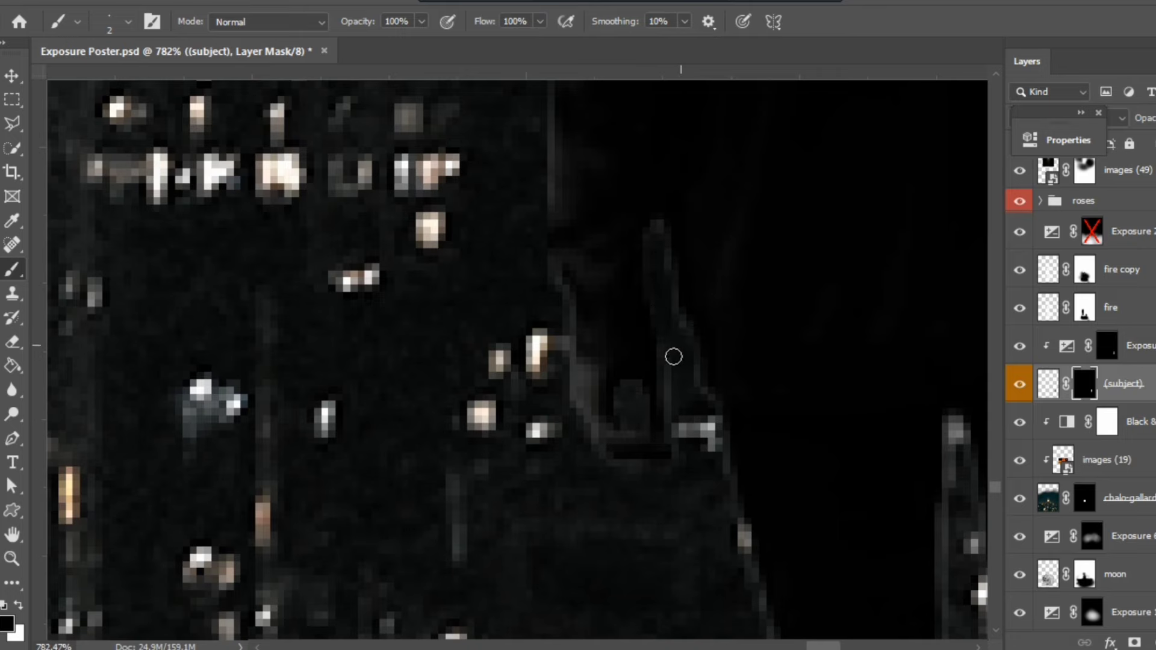
{"action": "scroll", "coordinate": [674, 338], "scroll_direction": "up", "scroll_amount": 2}
{"action": "key", "text": "bracketright"}
{"action": "key", "text": "bracketright"}
{"action": "key", "text": "bracketright"}
{"action": "scroll", "coordinate": [634, 340], "scroll_direction": "down", "scroll_amount": 2}
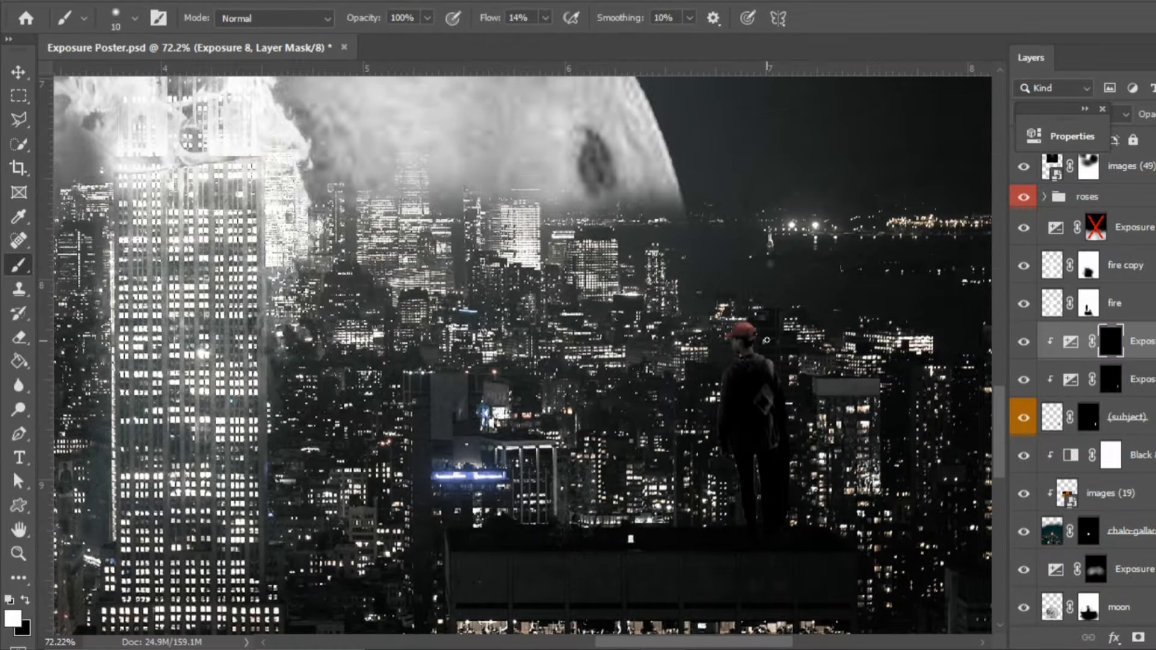
{"action": "scroll", "coordinate": [818, 413], "scroll_direction": "up", "scroll_amount": 2}
{"action": "scroll", "coordinate": [714, 339], "scroll_direction": "up", "scroll_amount": 2}
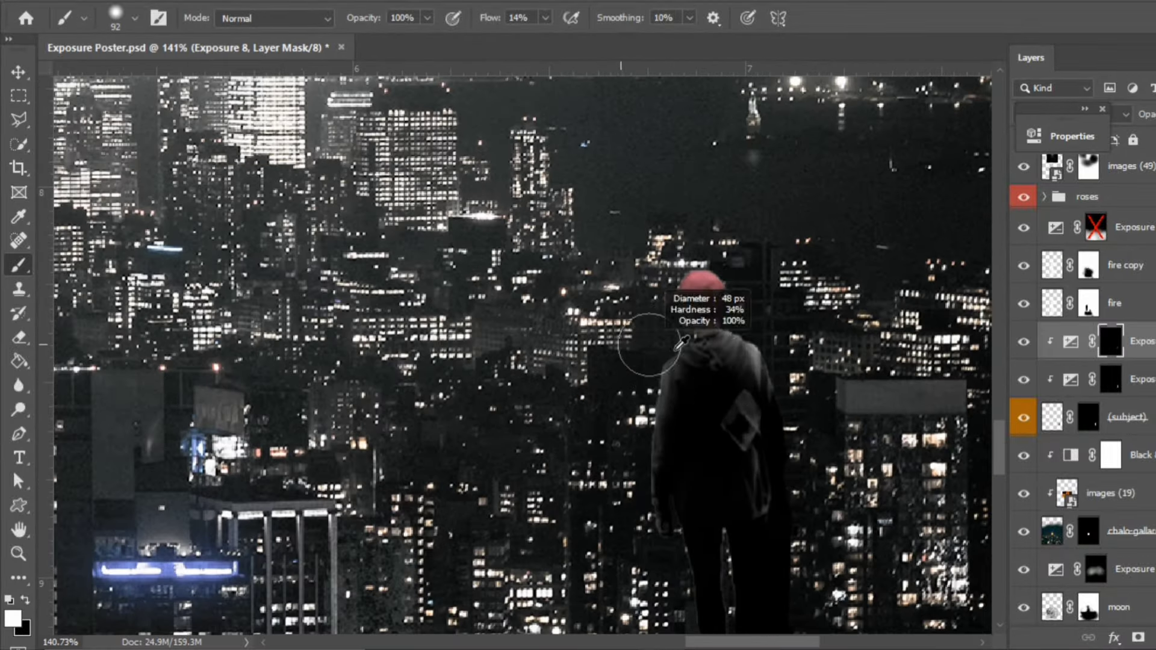
{"action": "scroll", "coordinate": [645, 346], "scroll_direction": "up", "scroll_amount": 3}
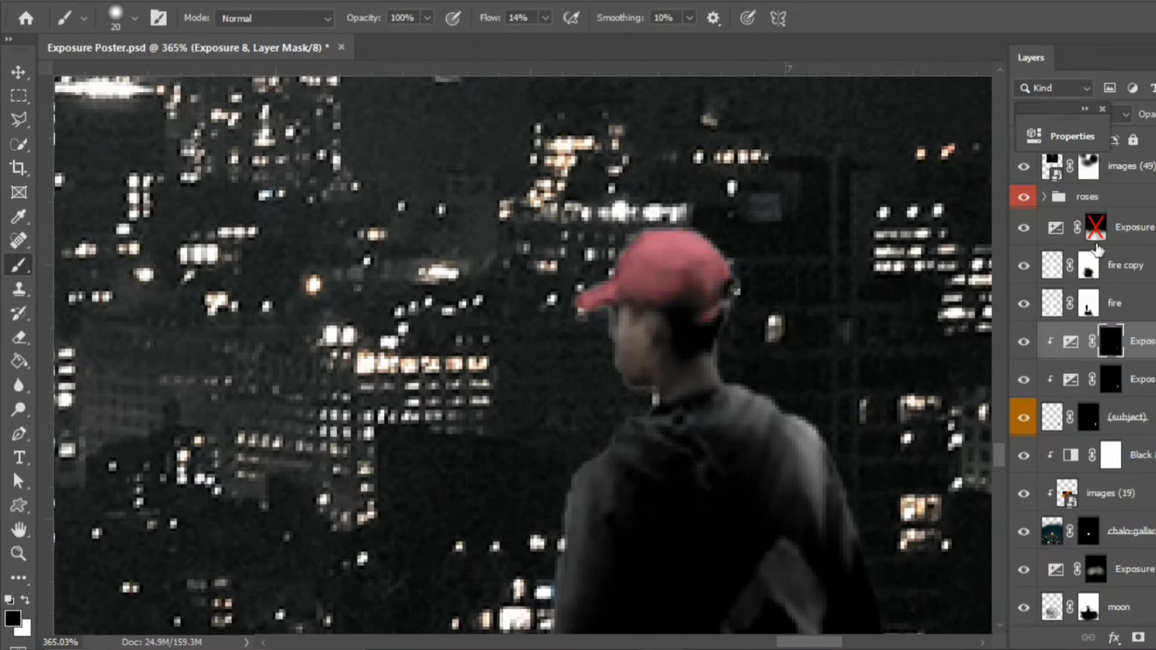
Add a new Exposure adjustment layer above Exposure 8 and invert its mask to black.
{"action": "left_click", "coordinate": [1071, 342]}
{"action": "key", "text": "v"}
{"action": "key", "text": "ctrl+0"}
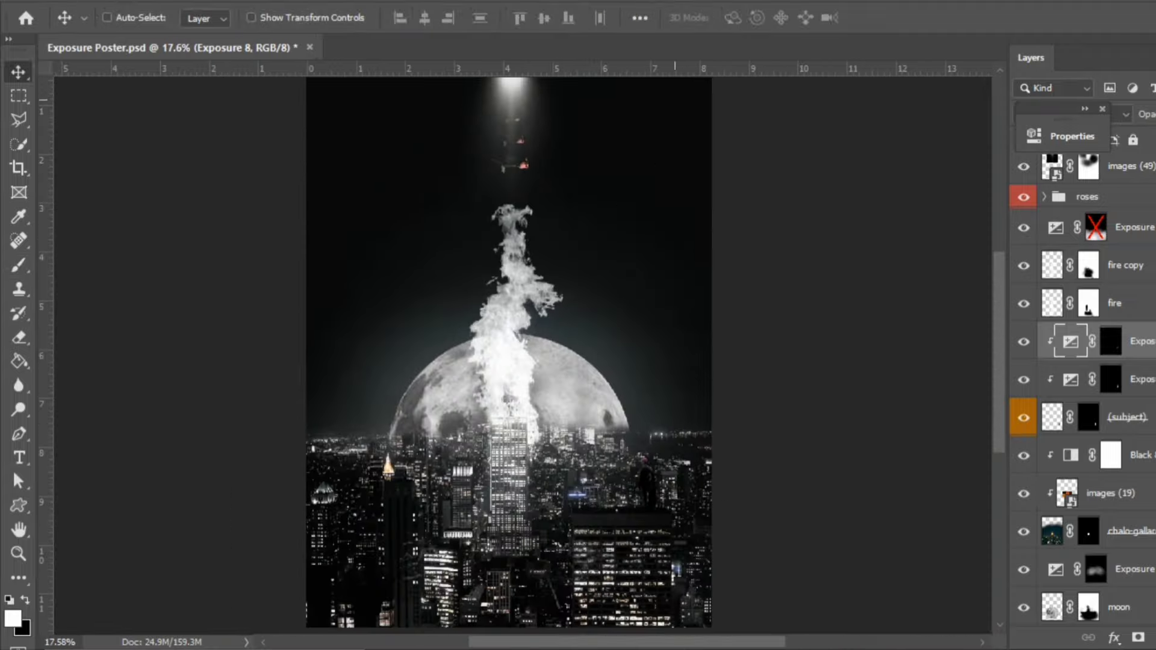
{"action": "left_click", "coordinate": [1147, 638]}
{"action": "left_click", "coordinate": [1129, 354]}
{"action": "left_click", "coordinate": [1066, 136]}
{"action": "key", "text": "ctrl+i"}
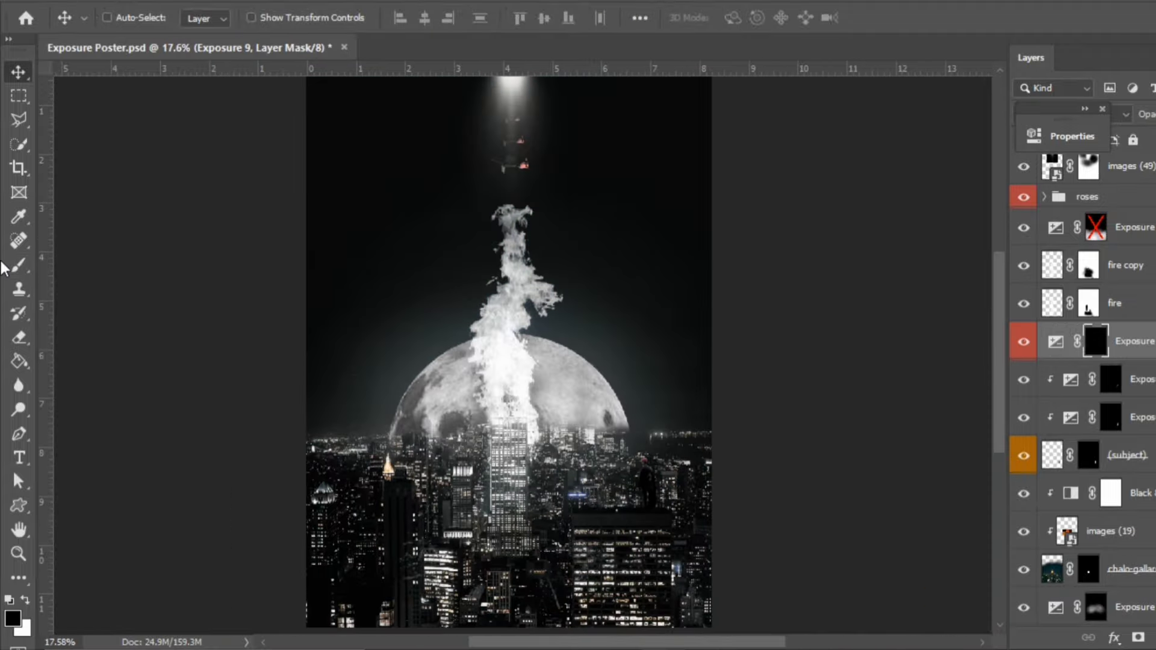
Paint white lettering, including a 5 and a 1, onto the grey building band.
{"action": "left_click", "coordinate": [18, 266]}
{"action": "scroll", "coordinate": [641, 357], "scroll_direction": "up", "scroll_amount": 10}
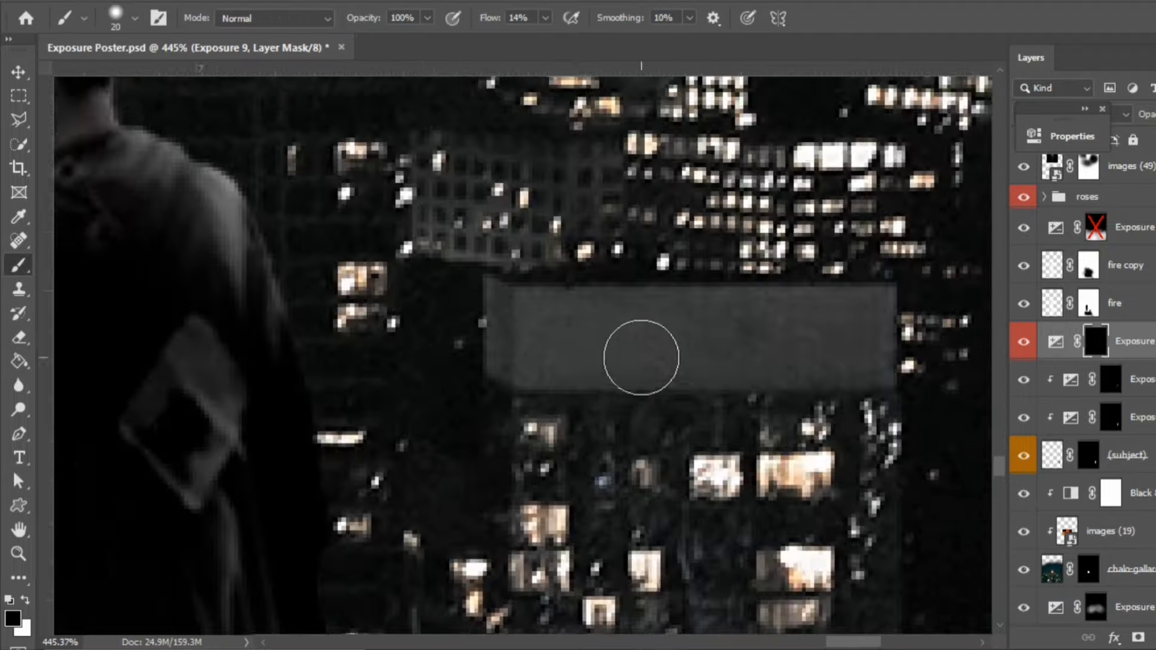
{"action": "key", "text": "x"}
{"action": "mouse_move", "coordinate": [642, 357]}
{"action": "left_mouse_down", "text": "space"}
{"action": "mouse_move", "coordinate": [569, 358]}
{"action": "mouse_move", "coordinate": [511, 302]}
{"action": "mouse_move", "coordinate": [622, 307]}
{"action": "mouse_move", "coordinate": [686, 395]}
{"action": "mouse_move", "coordinate": [825, 426]}
{"action": "left_mouse_up", "text": "space"}
{"action": "scroll", "coordinate": [826, 426], "scroll_direction": "down", "scroll_amount": 5}
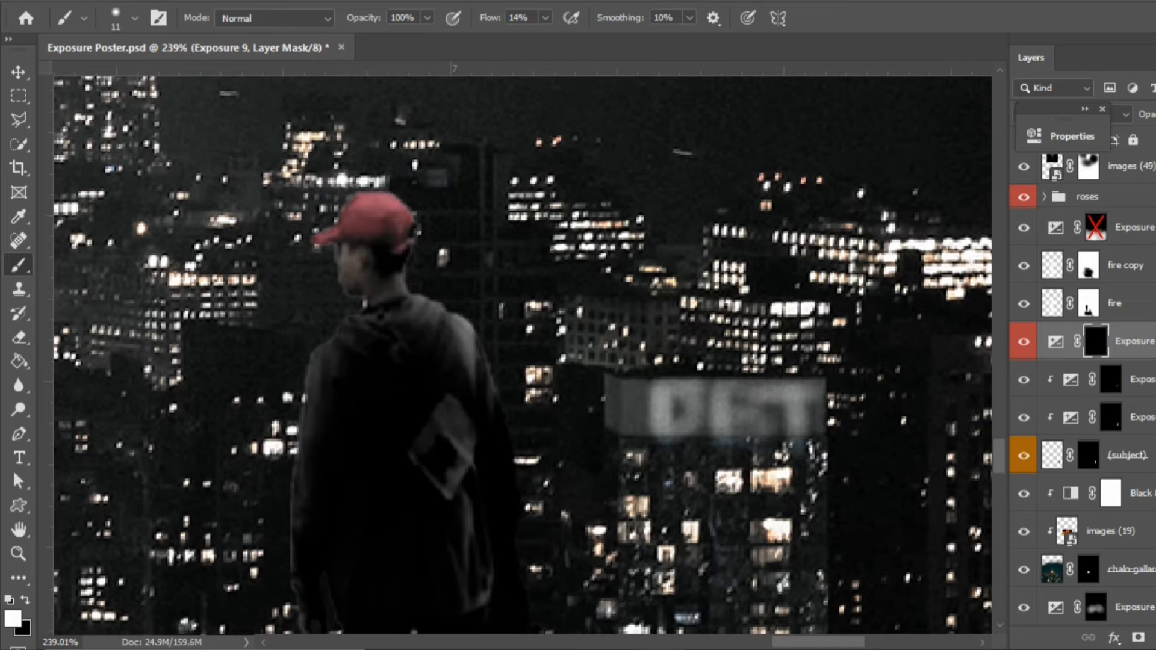
{"action": "key", "text": "ctrl+z"}
{"action": "scroll", "coordinate": [688, 384], "scroll_direction": "up", "scroll_amount": 5}
{"action": "scroll", "coordinate": [688, 384], "scroll_direction": "up", "scroll_amount": 2}
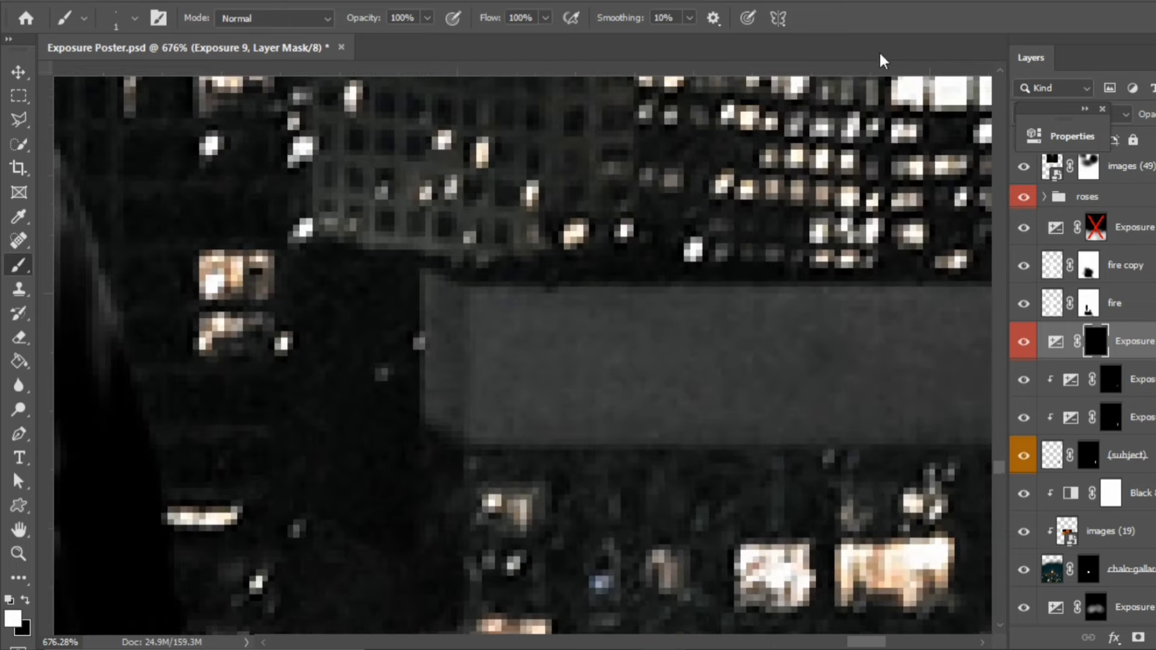
{"action": "left_click_drag", "start_coordinate": [620, 316], "coordinate": [588, 407]}
{"action": "scroll", "coordinate": [541, 380], "scroll_direction": "right", "scroll_amount": 2}
{"action": "left_click_drag", "start_coordinate": [487, 312], "coordinate": [501, 407]}
{"action": "left_click_drag", "start_coordinate": [656, 339], "coordinate": [620, 411]}
{"action": "left_click_drag", "start_coordinate": [698, 347], "coordinate": [715, 423]}
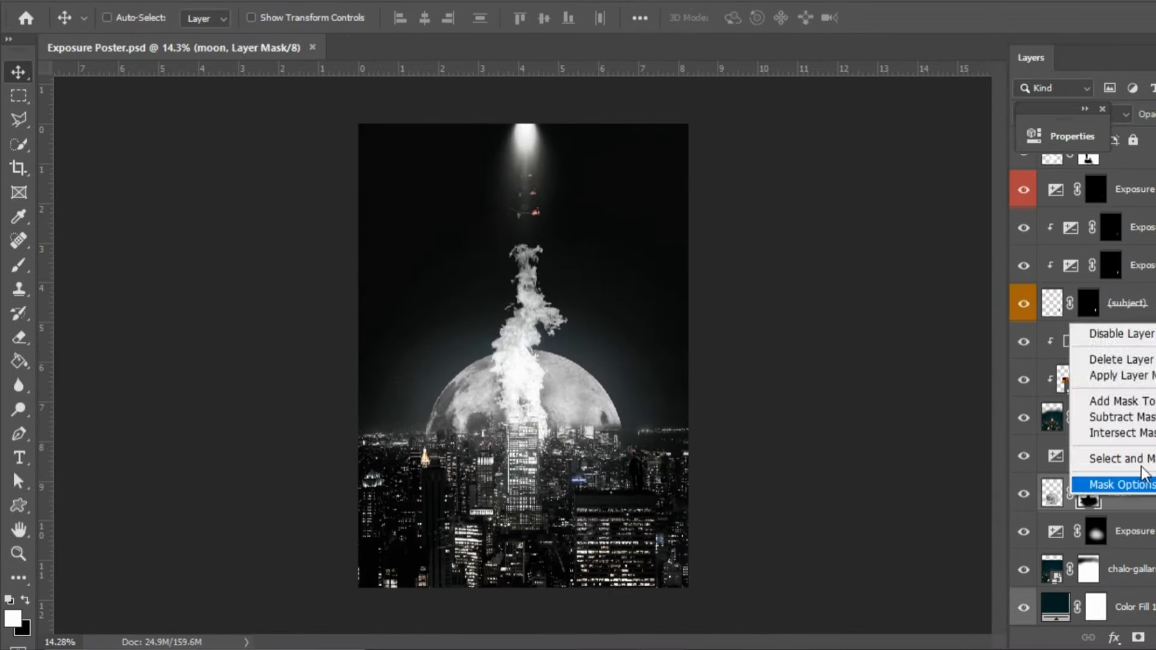
Paint black with a large soft brush on the moon mask near the skyline.
{"action": "key", "text": "b"}
{"action": "key", "text": "x"}
{"action": "right_click", "coordinate": [499, 488]}
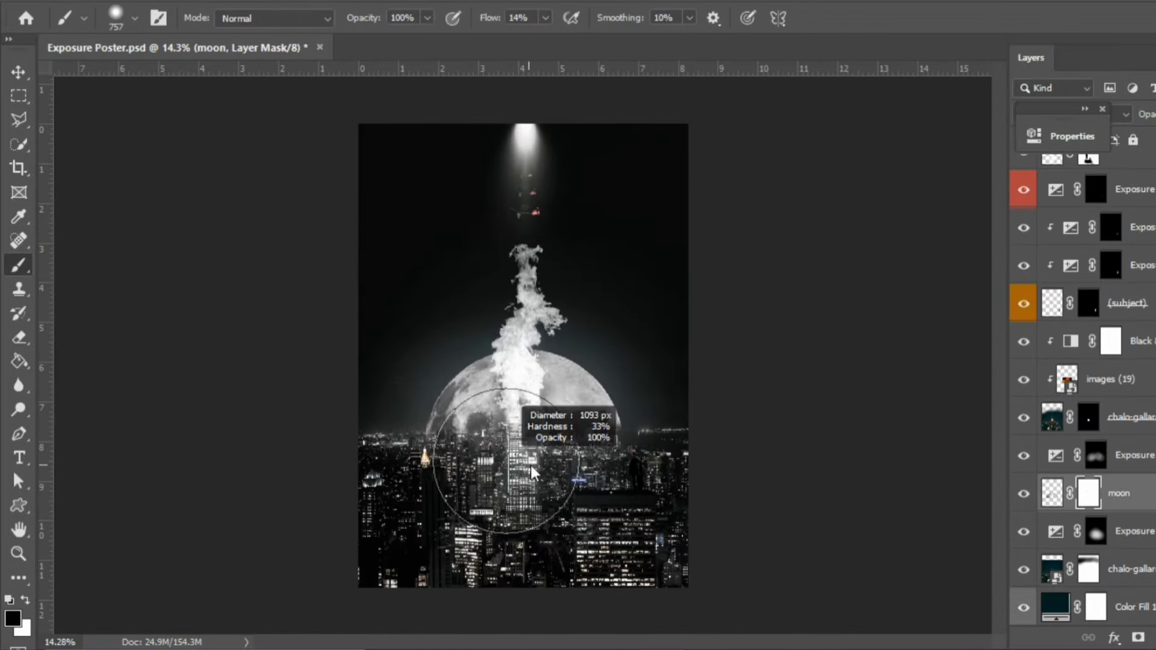
{"action": "left_click_drag", "start_coordinate": [499, 488], "coordinate": [438, 503]}
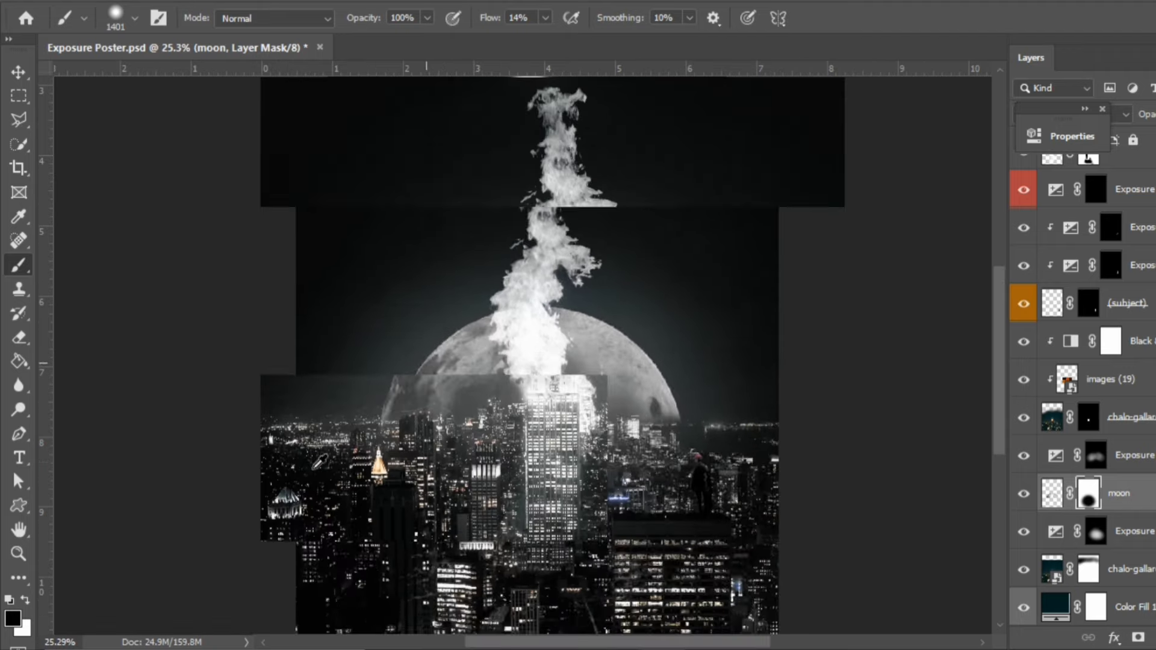
{"action": "scroll", "coordinate": [438, 503], "scroll_direction": "up", "scroll_amount": 2}
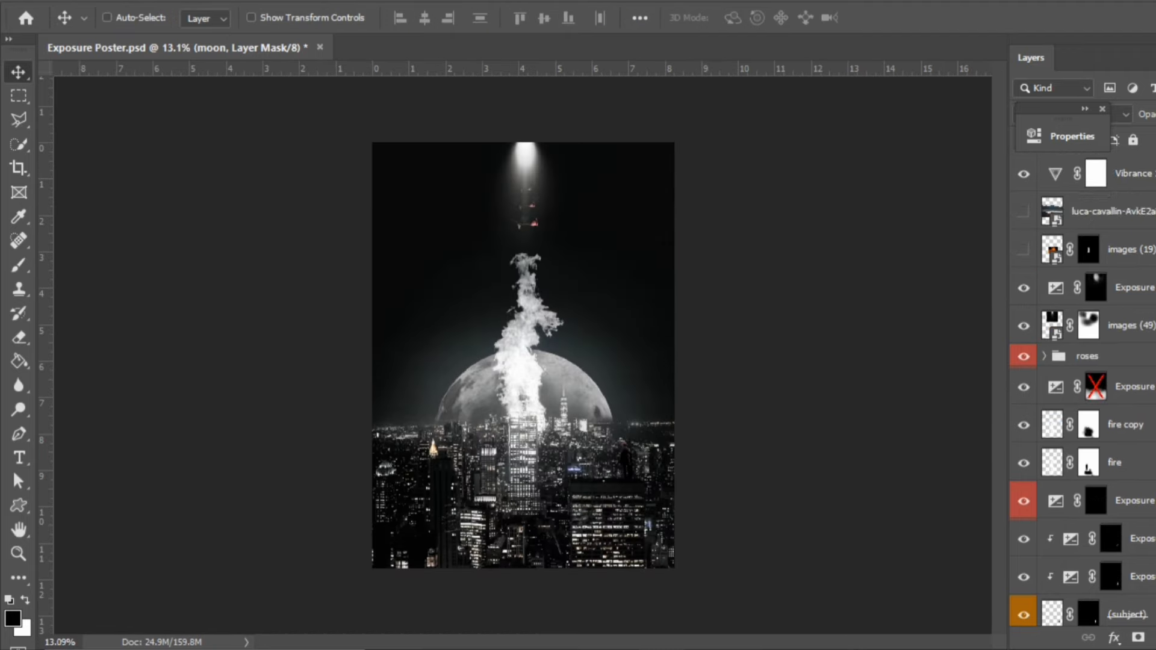
Stamp all visible layers into Layer 1 and apply the image with Normal blending.
{"action": "key", "text": "ctrl+shift+alt+e"}
{"action": "left_click", "coordinate": [209, 255]}
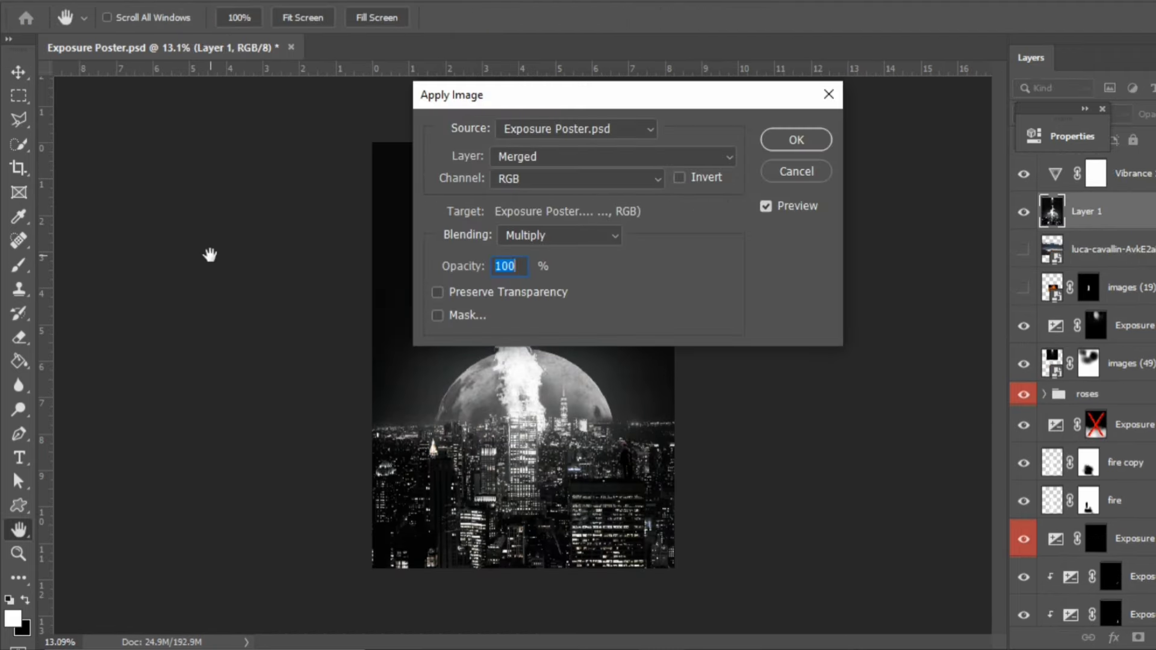
{"action": "left_click", "coordinate": [560, 235]}
{"action": "left_click", "coordinate": [541, 206]}
{"action": "left_click", "coordinate": [796, 140]}
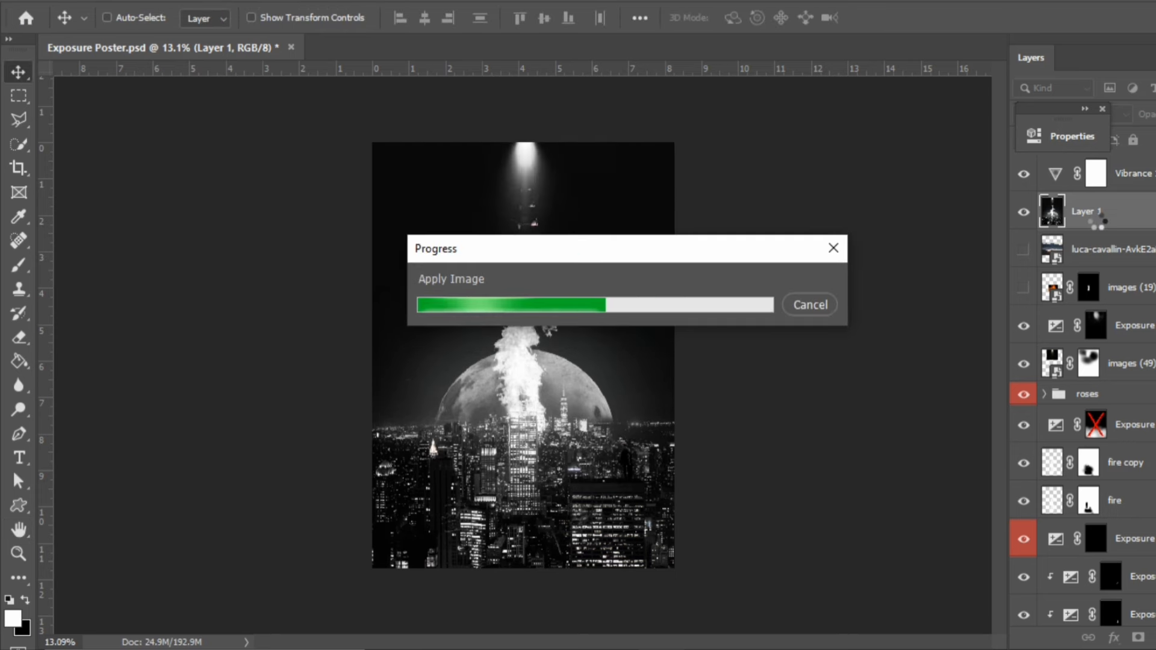
Convert the merged Layer 1 to a smart object and give it a violet label.
{"action": "right_click", "coordinate": [1099, 226]}
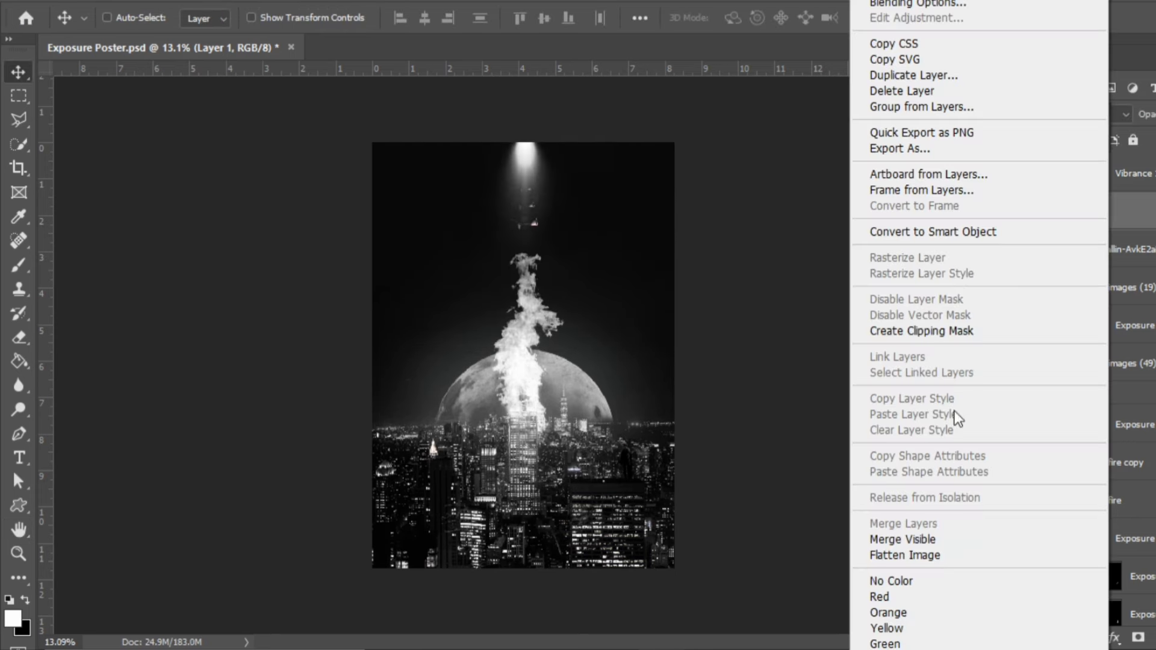
{"action": "left_click", "coordinate": [894, 539]}
{"action": "right_click", "coordinate": [1093, 212]}
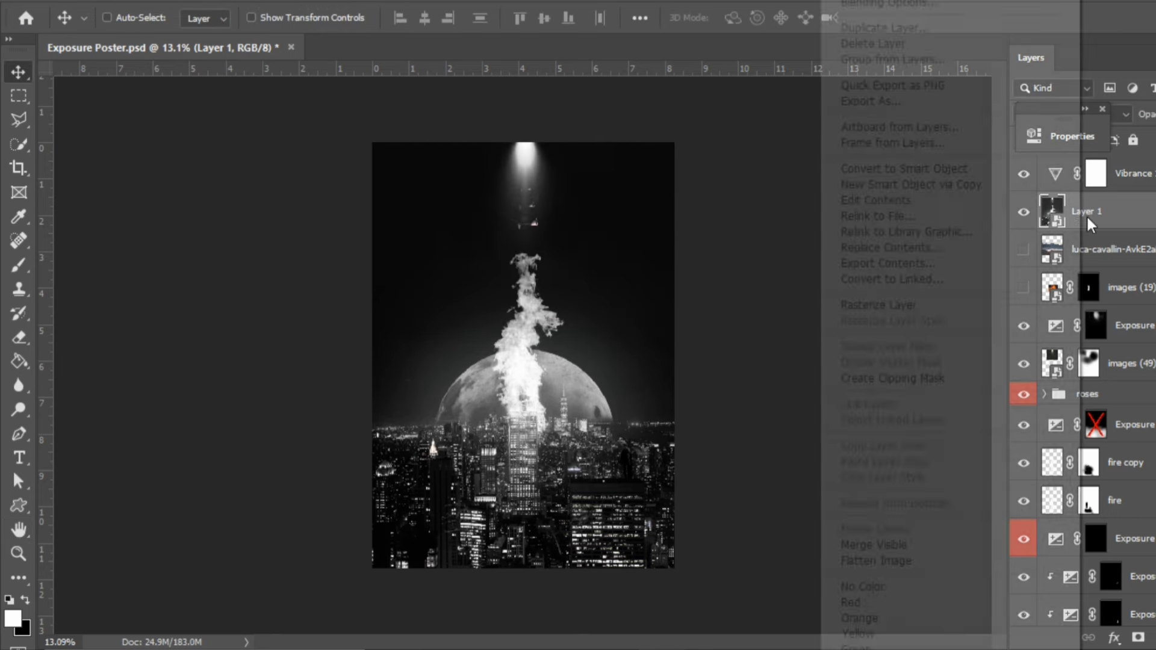
{"action": "left_click", "coordinate": [863, 623]}
{"action": "left_click", "coordinate": [280, 0]}
{"action": "left_click", "coordinate": [316, 63]}
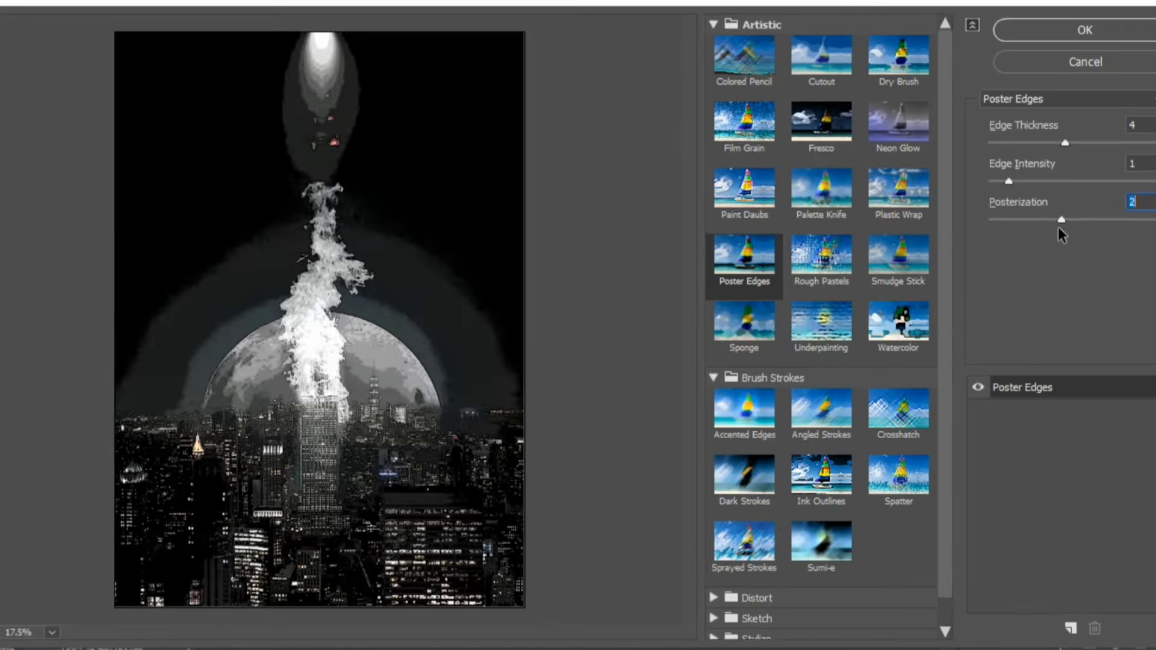
Apply Poster Edges with thickness 1, intensity 0 and posterization 2, then duplicate Layer 1.
{"action": "key", "text": "Tab"}
{"action": "key", "text": "Down"}
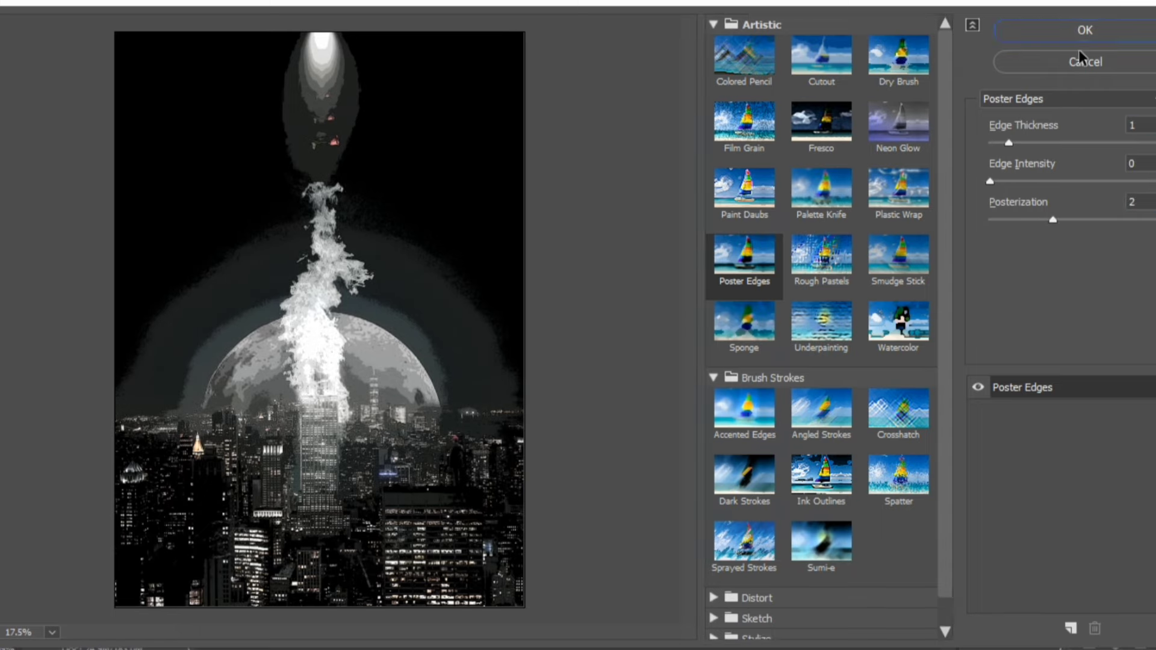
{"action": "left_click", "coordinate": [1084, 30]}
{"action": "left_click_drag", "start_coordinate": [1107, 242], "coordinate": [1101, 357]}
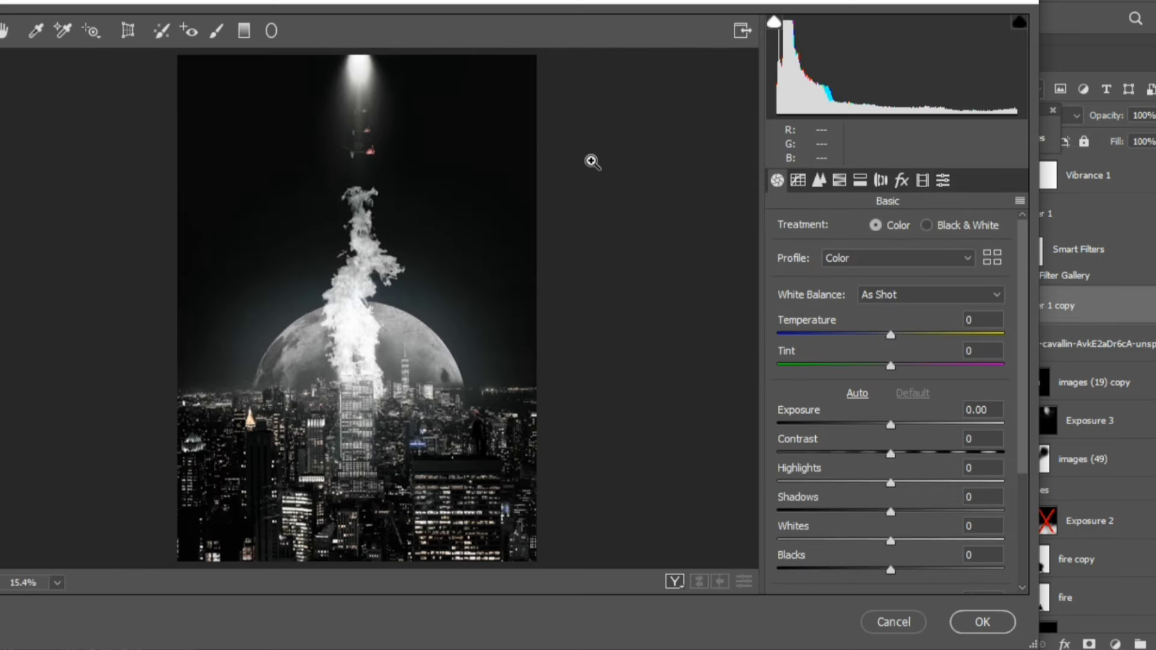
{"action": "scroll", "coordinate": [919, 284], "scroll_direction": "down", "scroll_amount": 3}
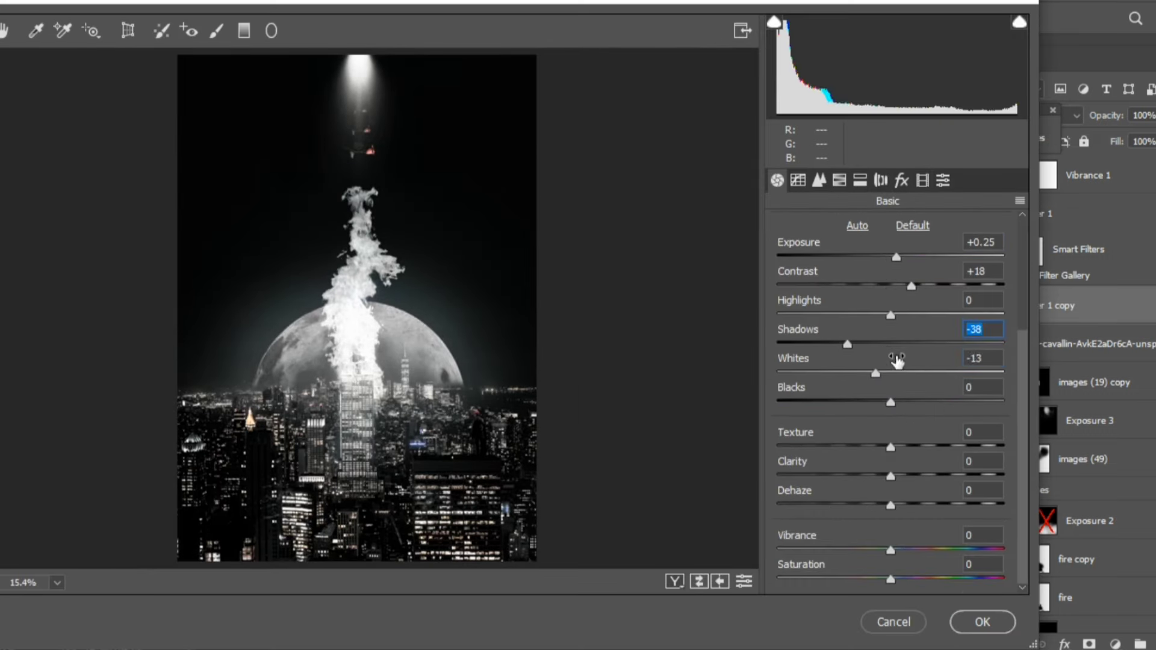
{"action": "left_click_drag", "start_coordinate": [897, 360], "coordinate": [917, 372]}
{"action": "scroll", "coordinate": [904, 362], "scroll_direction": "up", "scroll_amount": 1}
{"action": "scroll", "coordinate": [904, 361], "scroll_direction": "down", "scroll_amount": 1}
{"action": "left_click_drag", "start_coordinate": [890, 315], "coordinate": [903, 314]}
{"action": "mouse_move", "coordinate": [890, 475]}
{"action": "left_mouse_down"}
{"action": "mouse_move", "coordinate": [919, 475]}
{"action": "mouse_move", "coordinate": [890, 510]}
{"action": "left_mouse_up"}
Set Camera Raw Tone Curve Highlights and Lights to +23.
{"action": "left_click", "coordinate": [798, 180]}
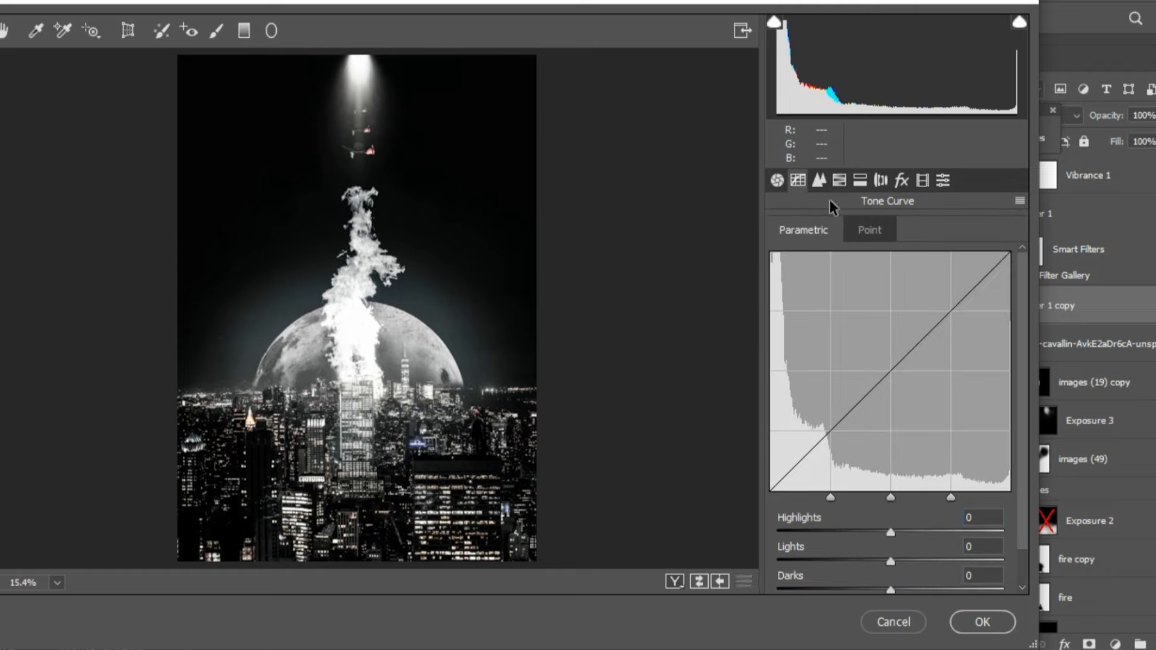
{"action": "type", "text": "23"}
{"action": "key", "text": "Tab"}
{"action": "type", "text": "23"}
Apply the Camera Raw filter, then show Layer 1 and give it a black mask.
{"action": "key", "text": "Return"}
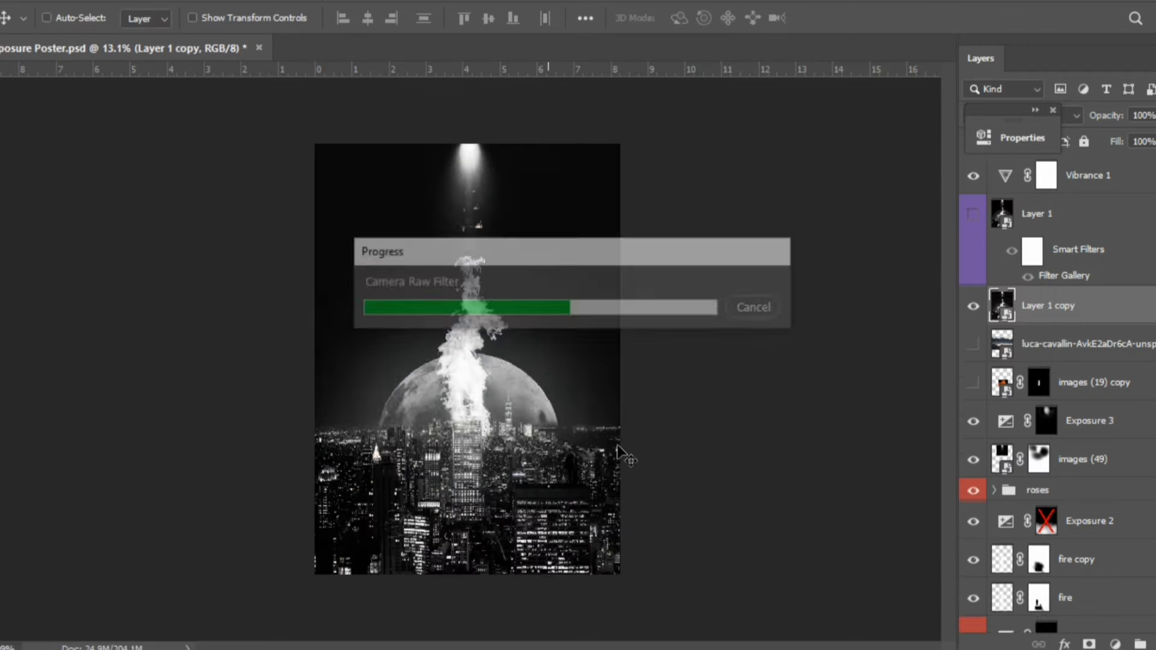
{"action": "left_click", "coordinate": [973, 213]}
{"action": "left_click", "coordinate": [1038, 213]}
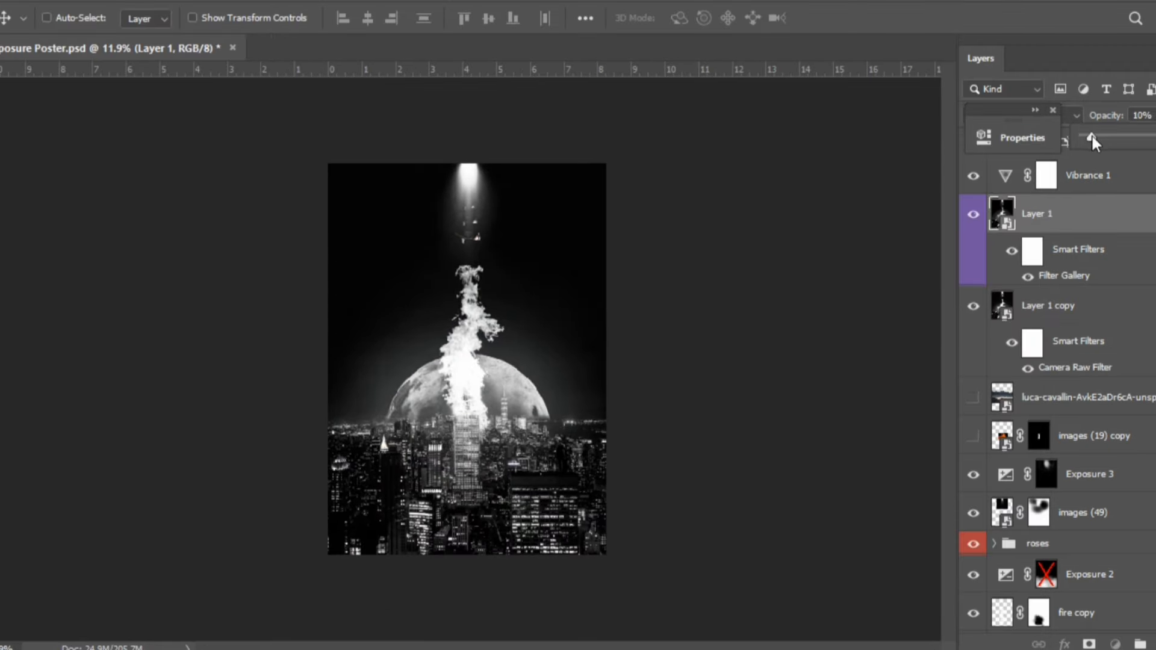
{"action": "left_click", "coordinate": [1089, 644]}
Paint white over parts of the city to reveal Poster Edges, then select Layer 1 copy.
{"action": "key", "text": "b"}
{"action": "scroll", "coordinate": [449, 510], "scroll_direction": "up", "scroll_amount": 1}
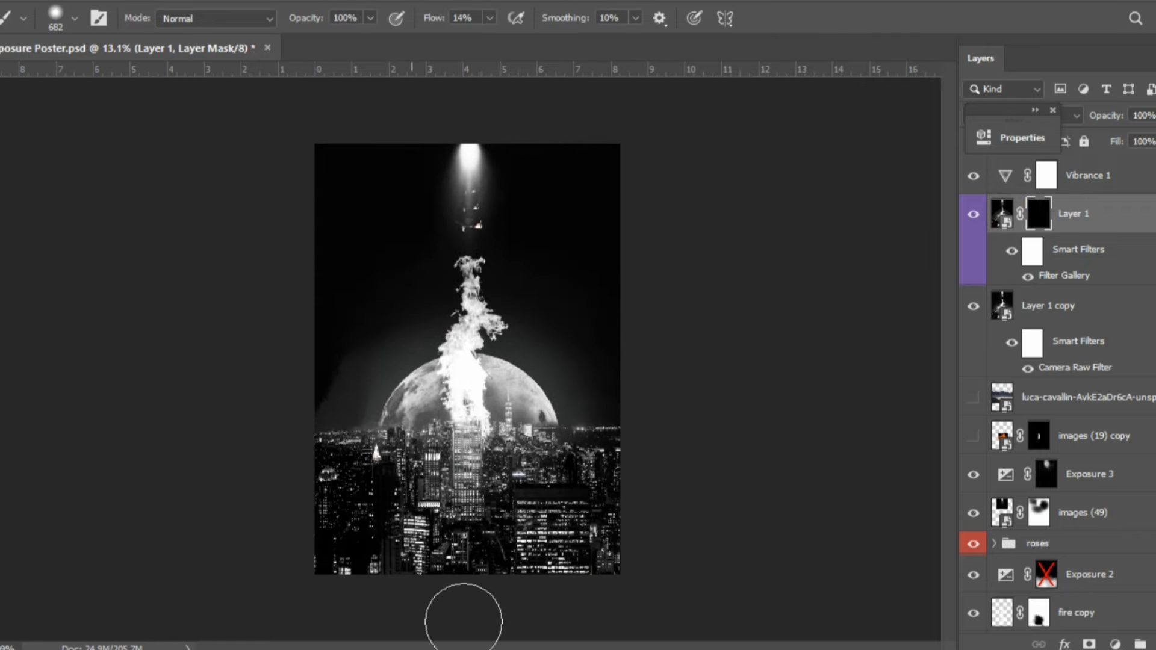
{"action": "left_click_drag", "start_coordinate": [464, 620], "coordinate": [477, 485]}
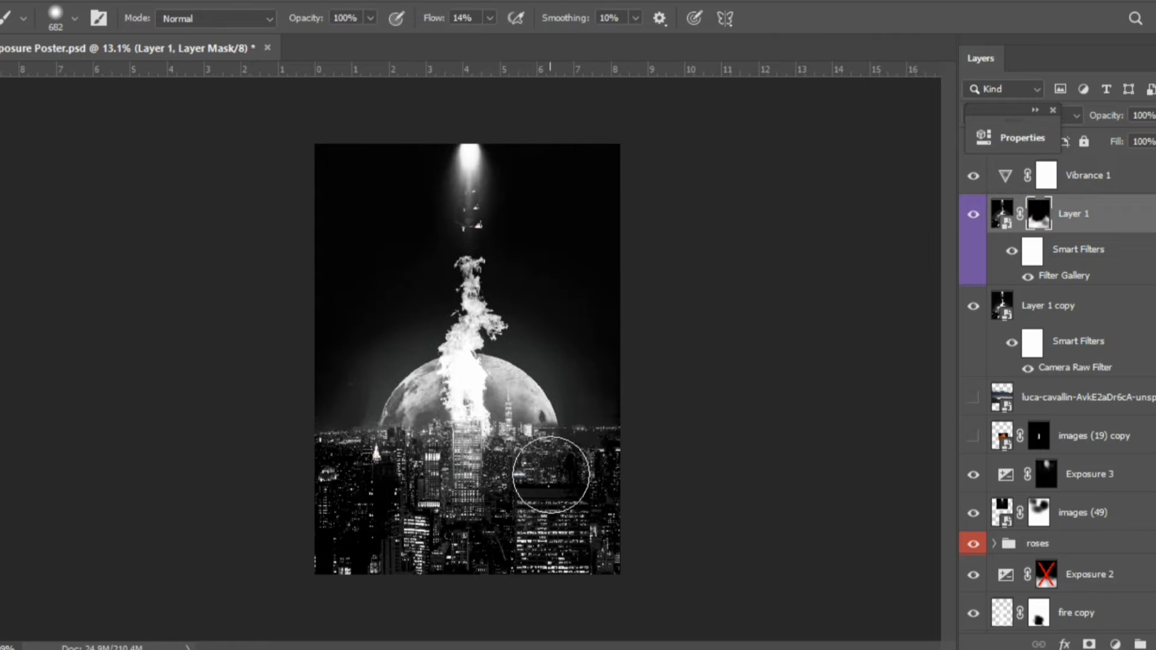
{"action": "scroll", "coordinate": [551, 474], "scroll_direction": "down", "scroll_amount": 2}
{"action": "key", "text": "v"}
{"action": "scroll", "coordinate": [551, 474], "scroll_direction": "up", "scroll_amount": 1}
{"action": "scroll", "coordinate": [1094, 266], "scroll_direction": "down", "scroll_amount": 1}
{"action": "left_click", "coordinate": [1094, 266]}
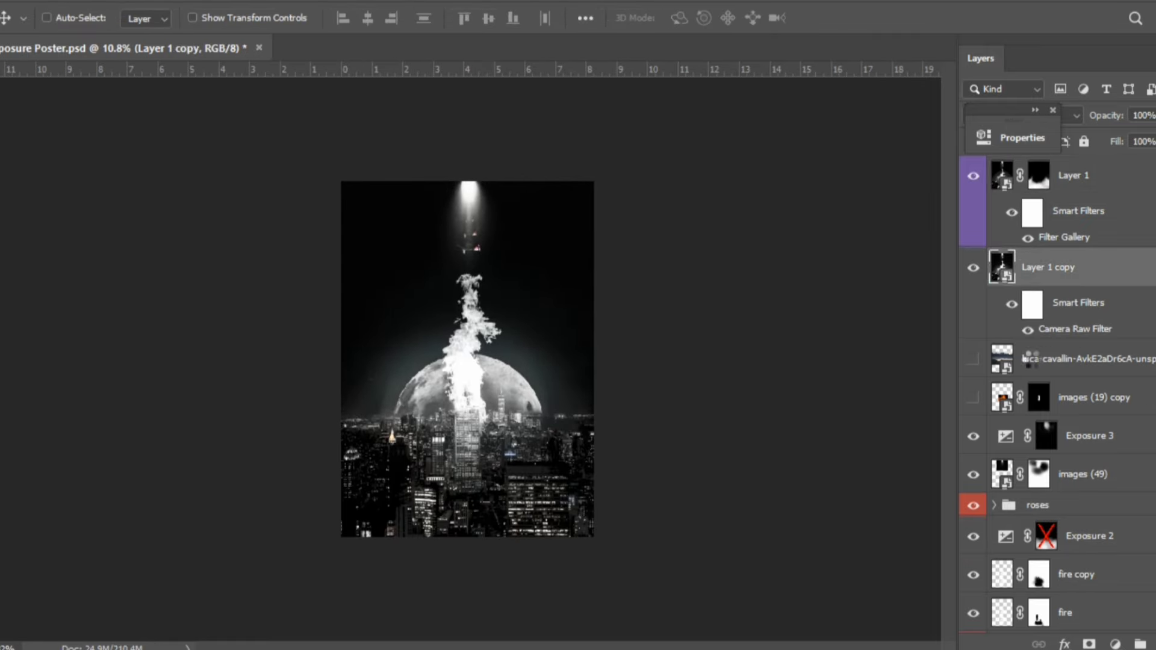